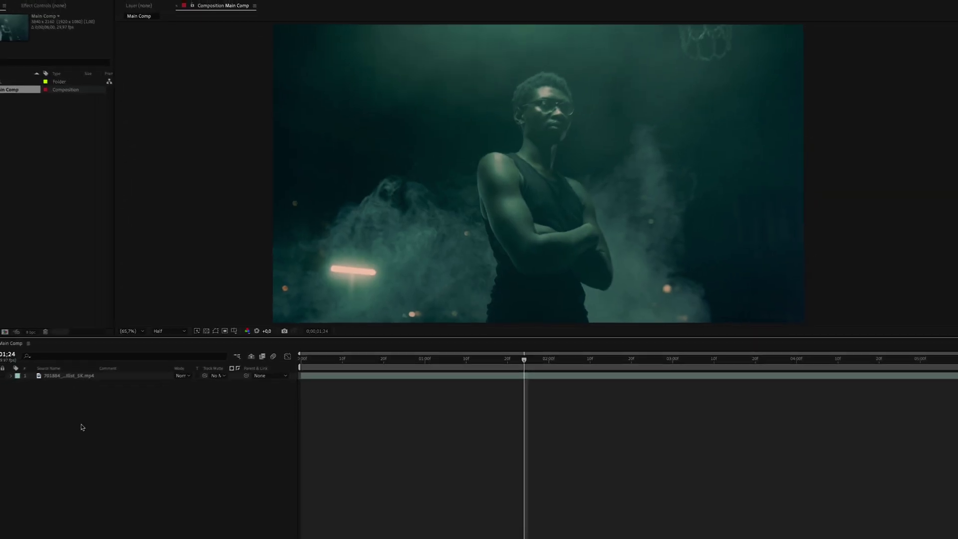
Bring up the timeline's context menu for adding a new layer to Main Comp.
right_click(66, 397)
Add a new adjustment layer and name it EFFECTS.
mouse_move(90, 406)
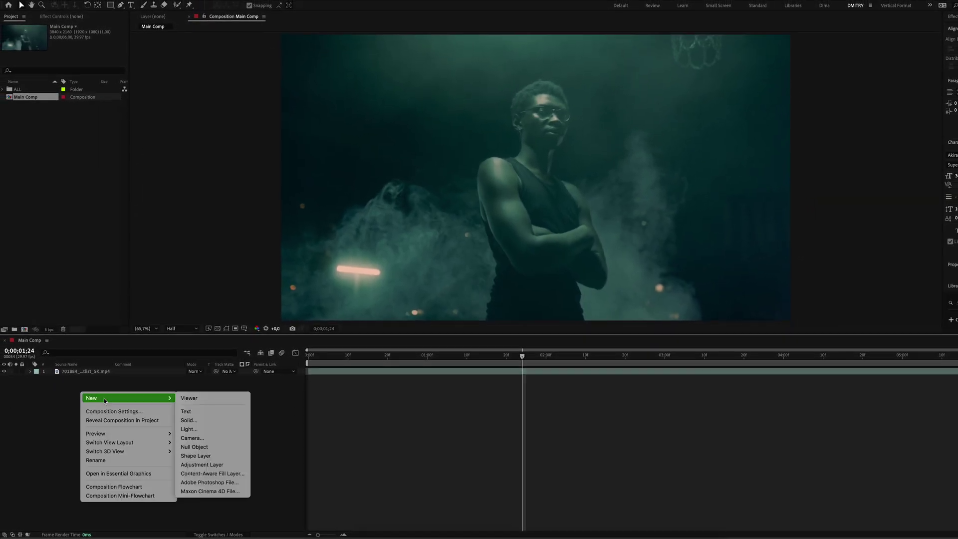
click(197, 464)
key(Return)
text(EFFE)
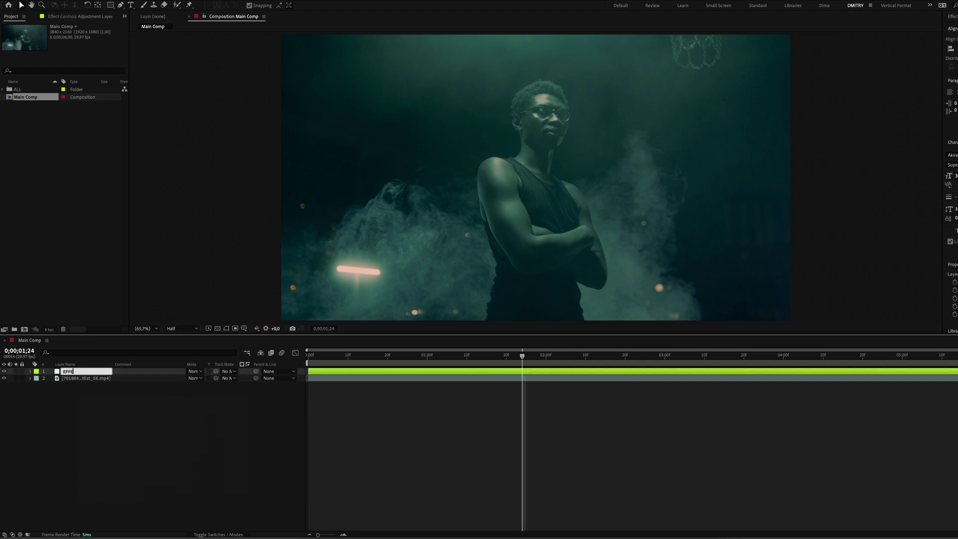
text(CTS)
key(Return)
Apply Venetian Blinds with 30% completion, 90° direction and width 5.
key(ctrl+space)
text(ve)
click(128, 331)
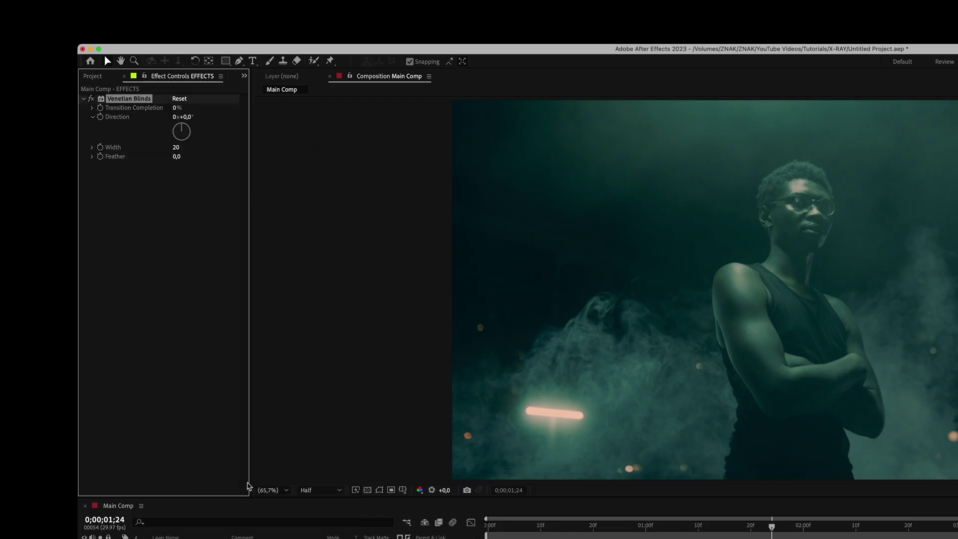
click(176, 109)
text(30)
key(Return)
click(188, 118)
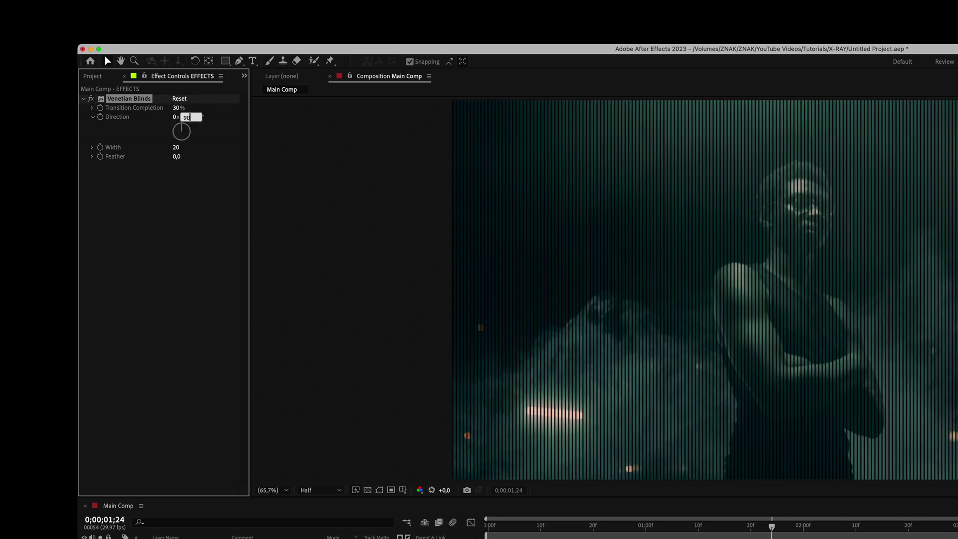
click(178, 147)
text(5)
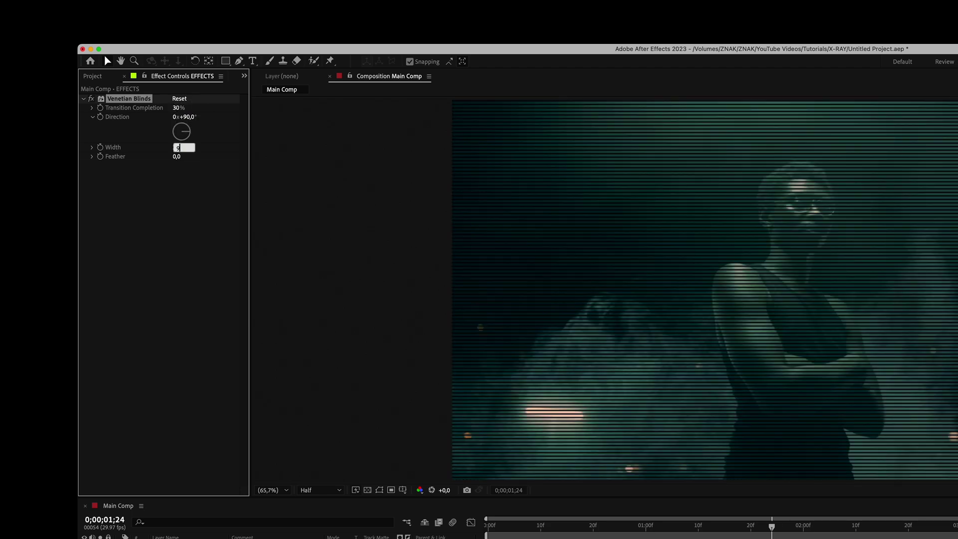
key(Return)
Add Invert, Tint and Brightness & Contrast effects to EFFECTS.
key(ctrl+space)
text(inv)
key(Return)
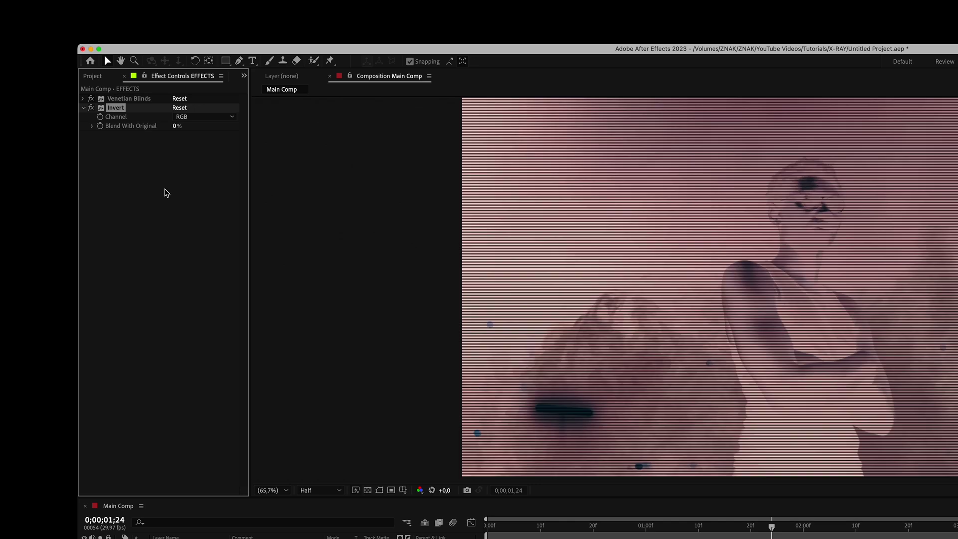
key(ctrl+space)
text(tint)
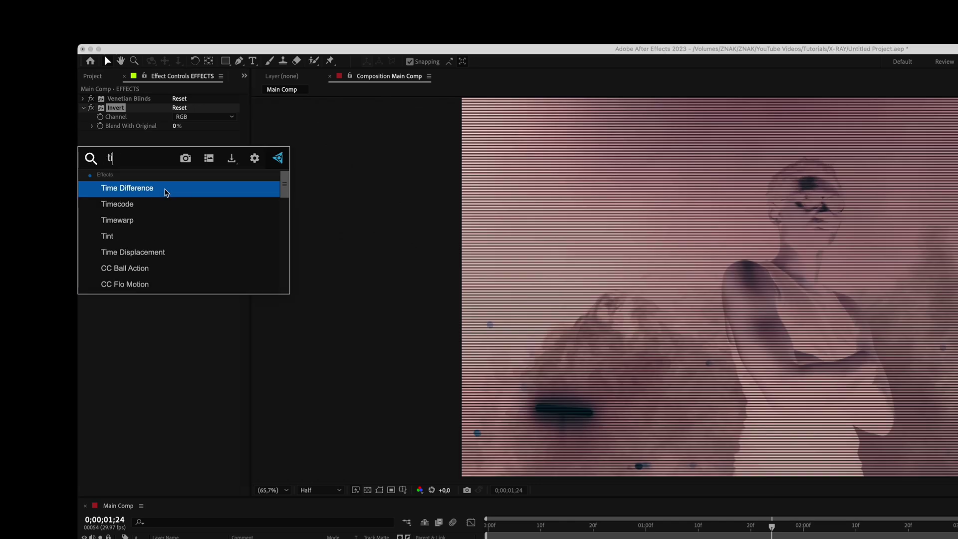
key(Return)
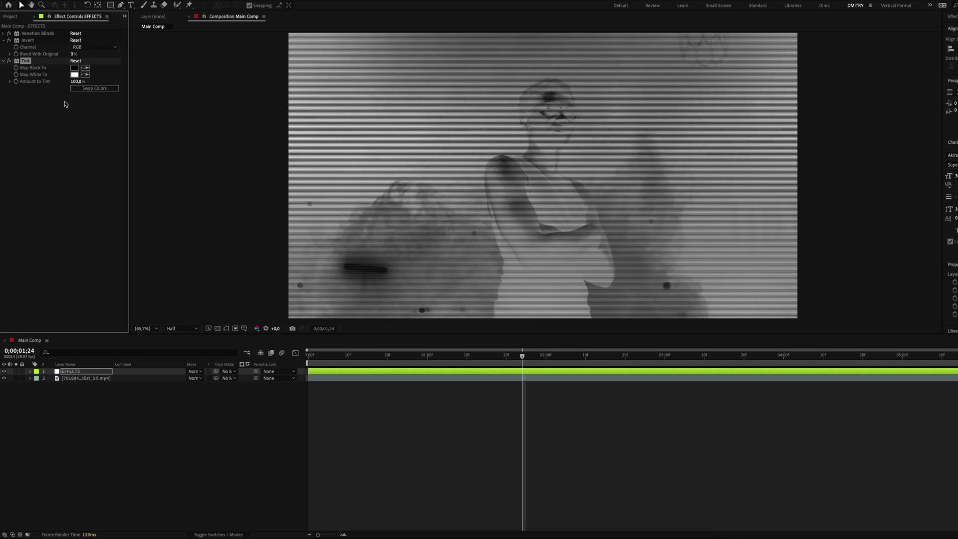
key(ctrl+space)
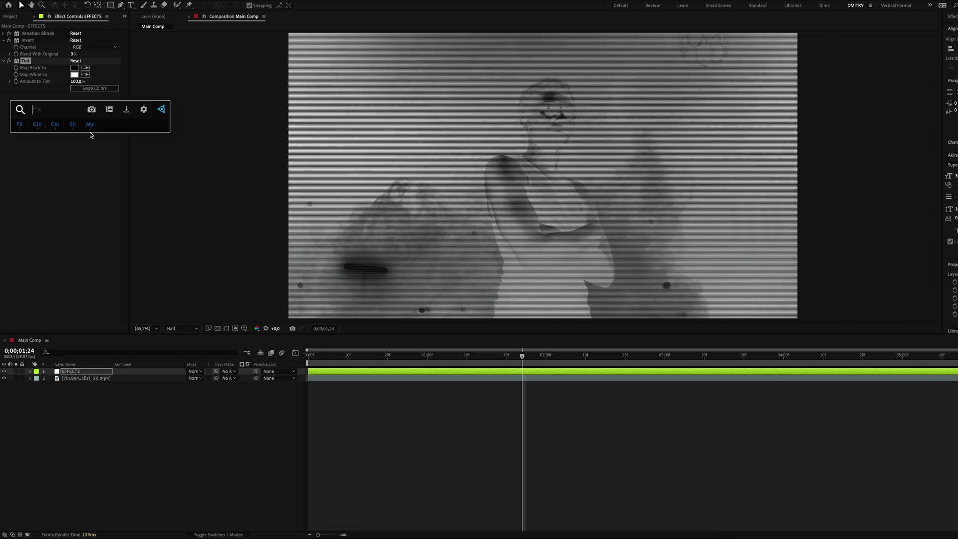
text(bri)
key(Return)
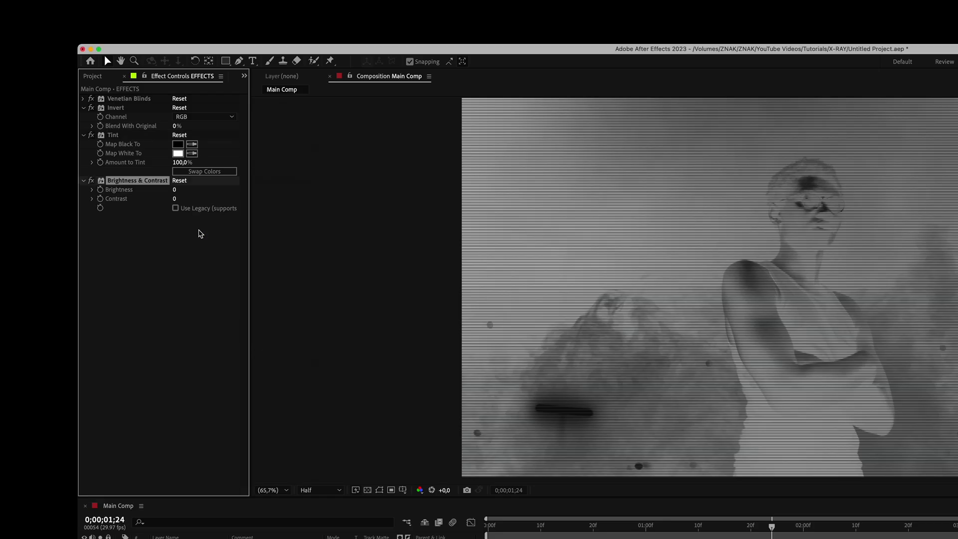
Set Brightness & Contrast to Brightness -115 and Contrast 100.
click(174, 190)
text(-115)
key(Tab)
text(100)
key(Return)
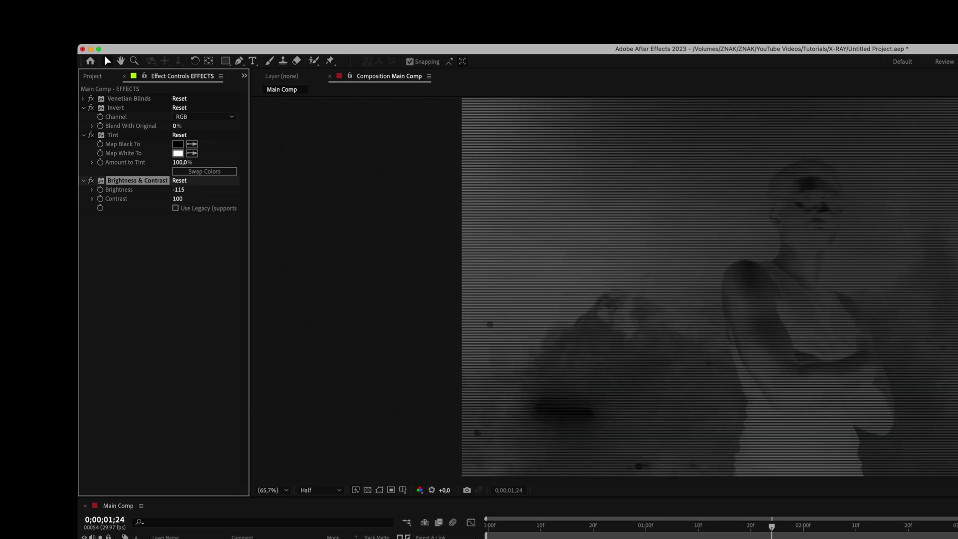
Add a second Brightness & Contrast with Brightness 24 and Contrast 80.
key(ctrl+space)
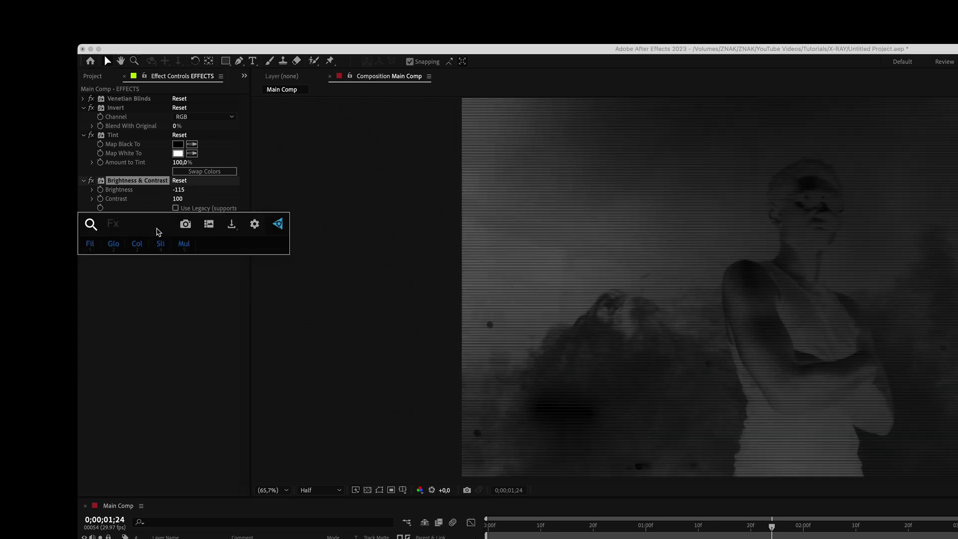
text(bri)
key(Return)
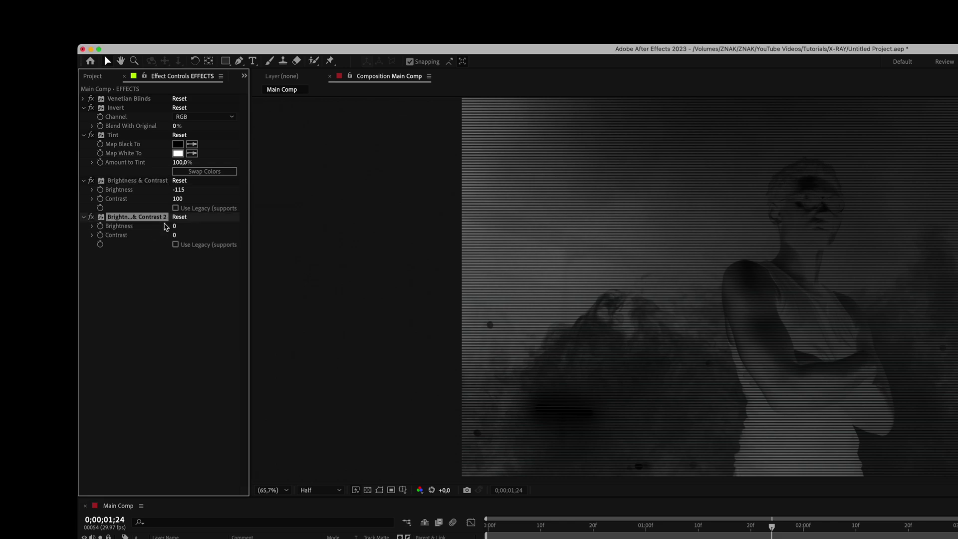
click(174, 226)
text(24)
key(Return)
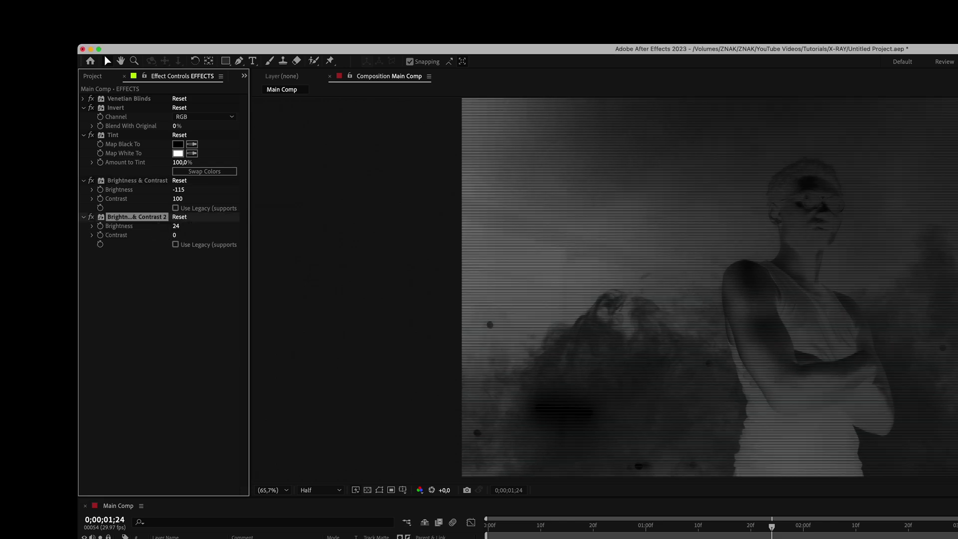
click(175, 235)
text(80)
key(Return)
Add Curves and drag an S-curve for deeper shadows and brighter highlights.
key(ctrl+space)
text(curev)
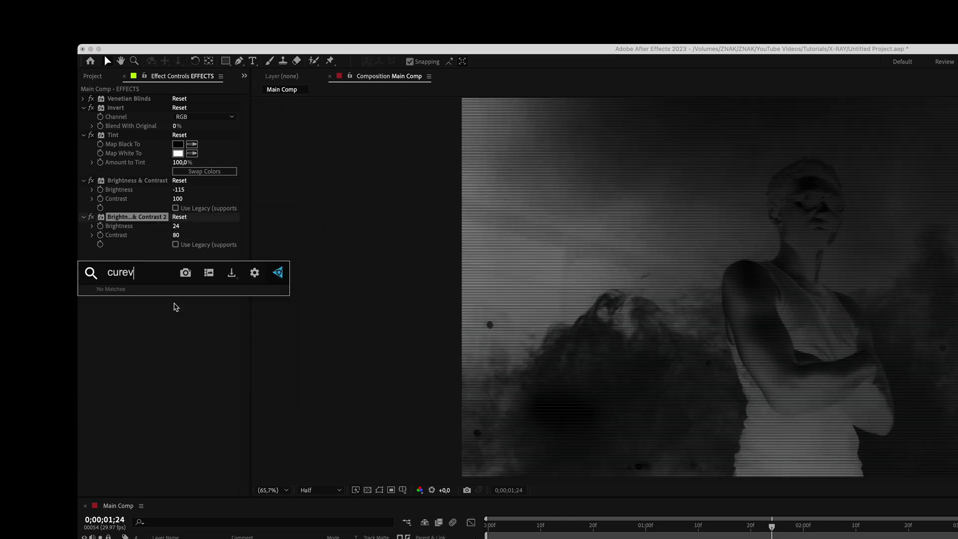
key(BackSpace)
key(BackSpace)
click(176, 307)
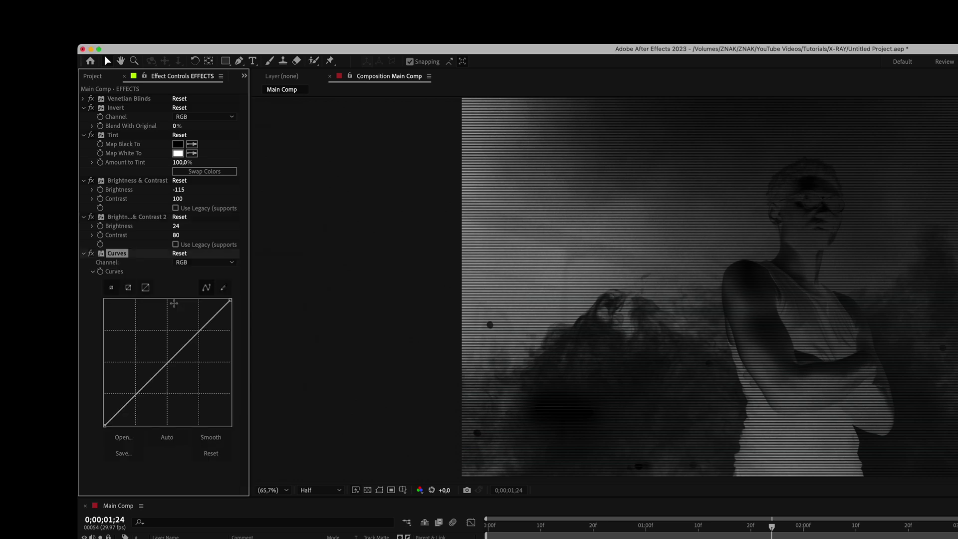
drag(130, 397, 136, 408)
drag(206, 333, 189, 317)
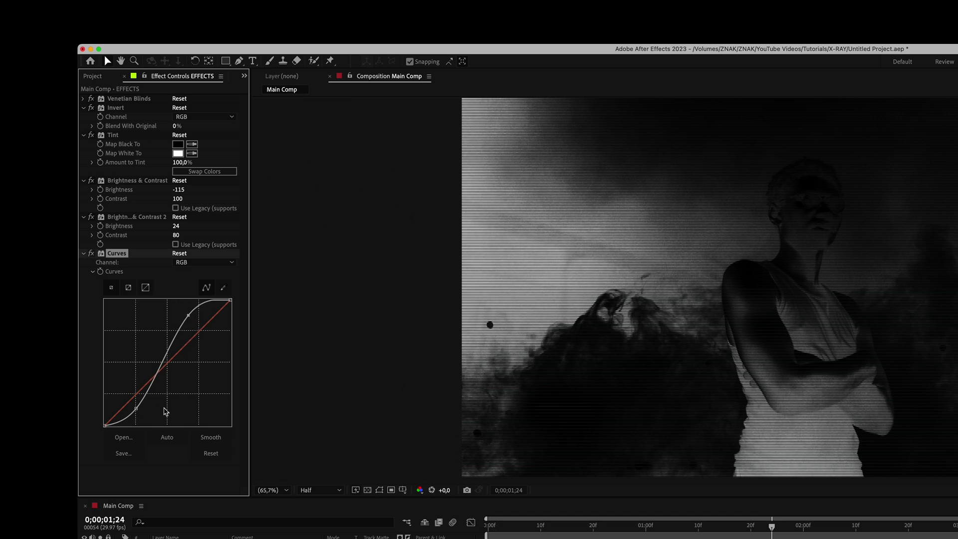
key(ctrl+space)
Add Tritone and set its Midtones colour to green hex 458C70.
text(tri)
click(186, 274)
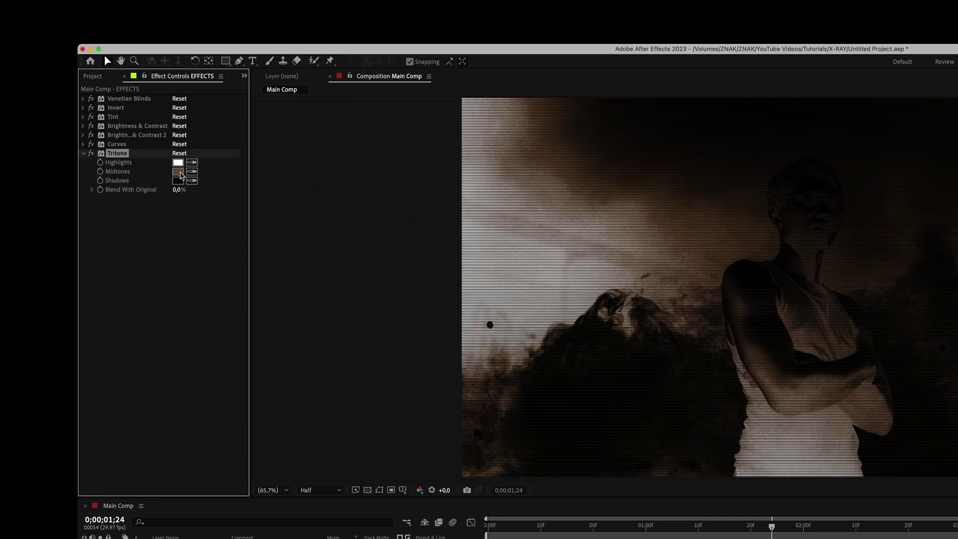
click(178, 171)
drag(509, 466, 503, 437)
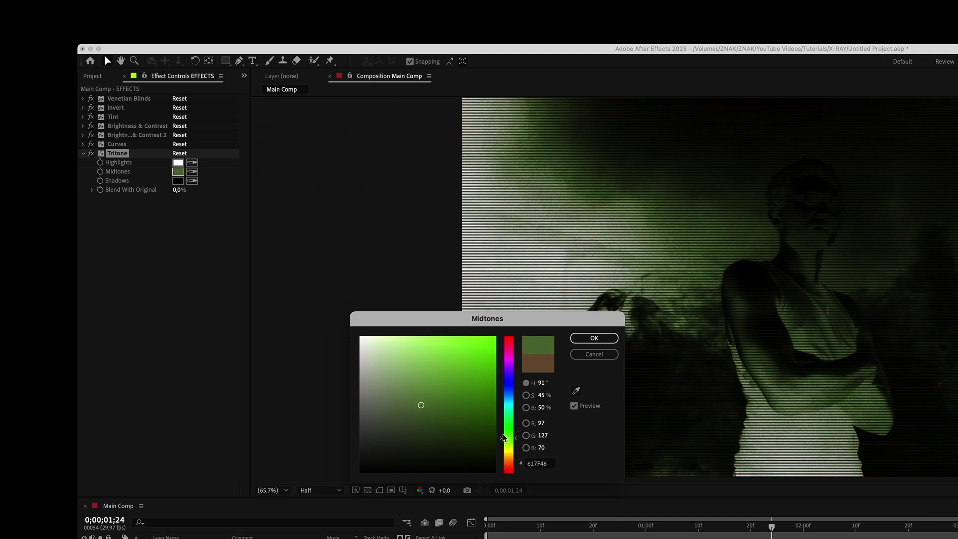
drag(422, 405, 413, 378)
drag(512, 439, 510, 407)
click(539, 463)
text(458C70)
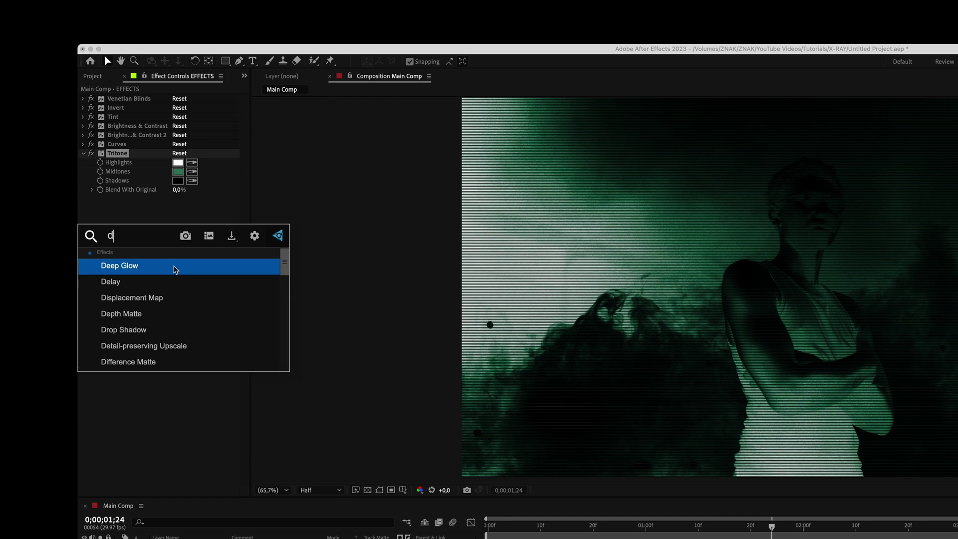
Add Deep Glow and Glow, raising Glow Threshold to 78.8%.
text(eep)
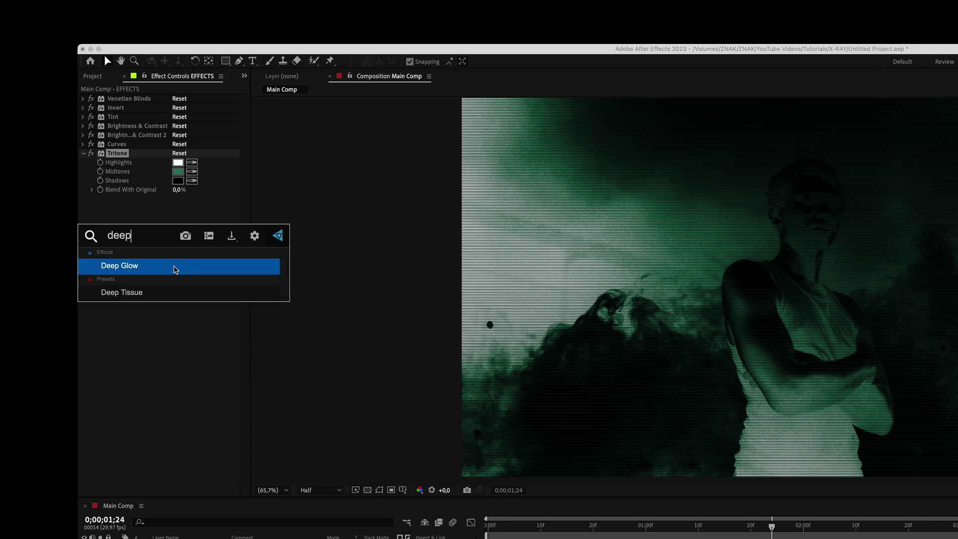
key(Return)
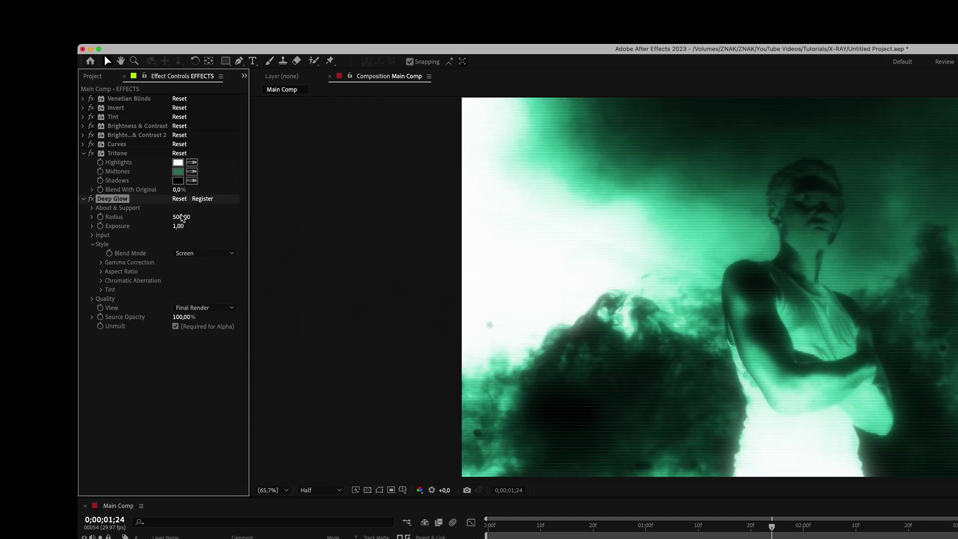
key(ctrl+space)
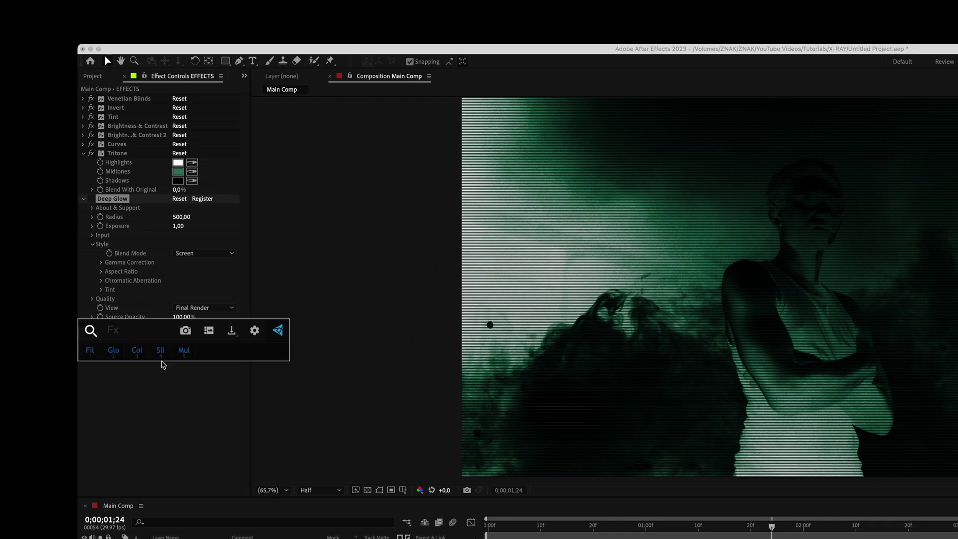
text(glow)
key(Return)
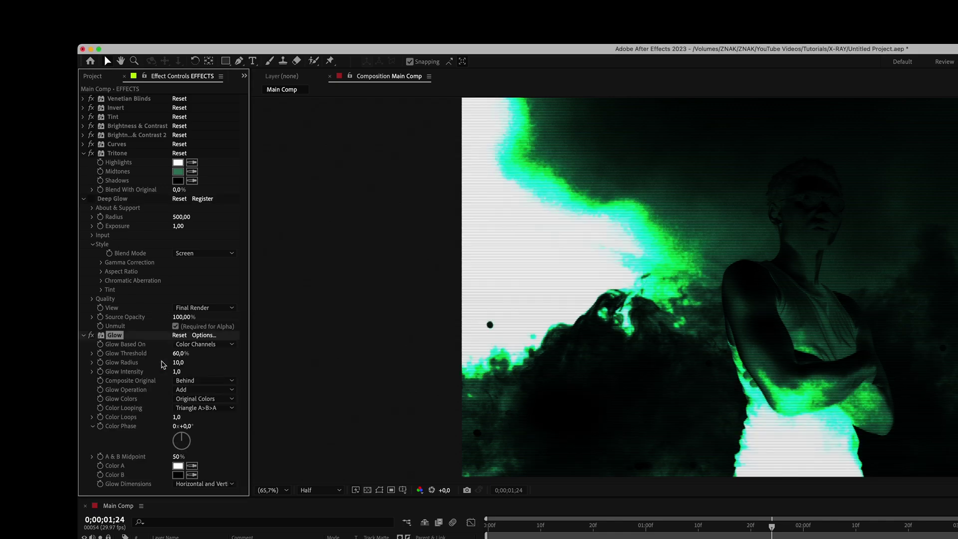
drag(175, 353, 235, 363)
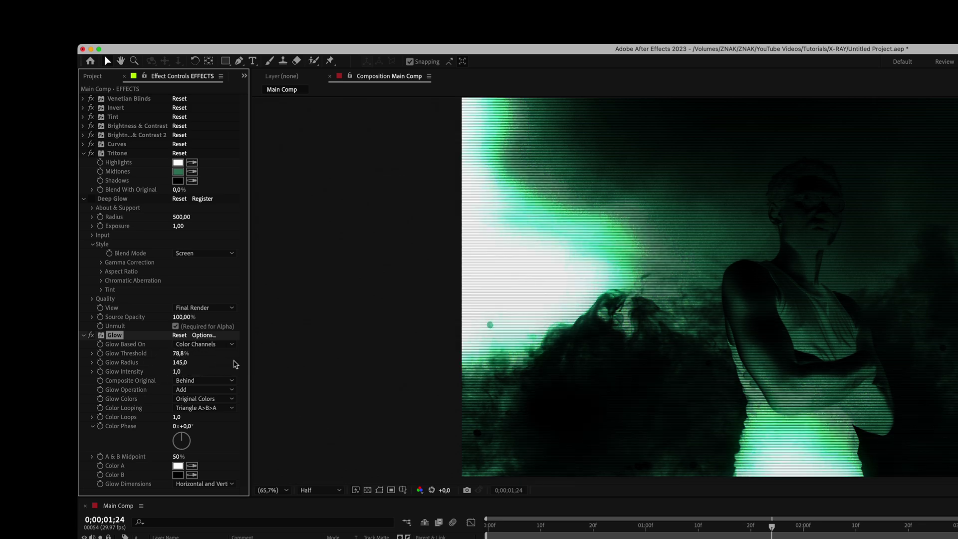
Set Deep Glow Radius to 100 and Exposure to 0.80.
click(181, 217)
text(100)
key(Return)
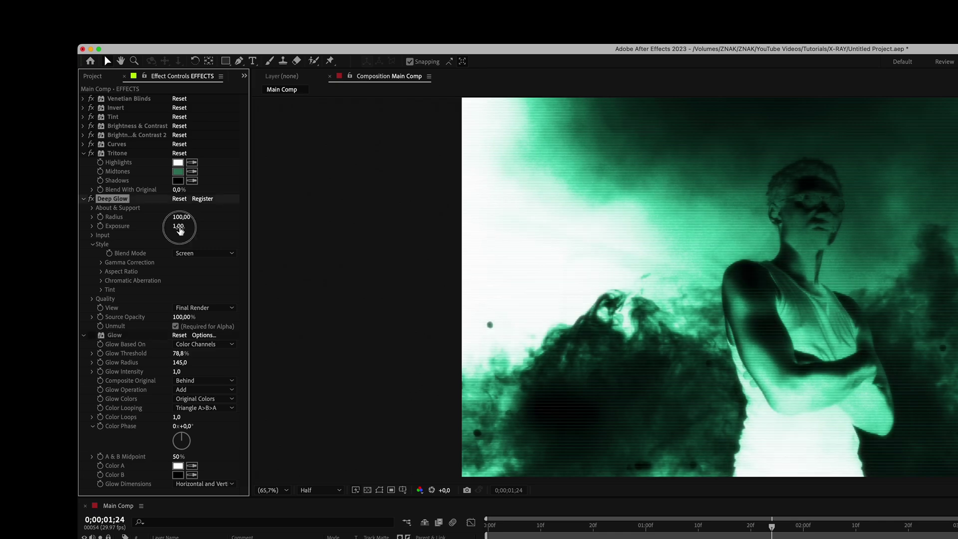
click(179, 227)
text(.80)
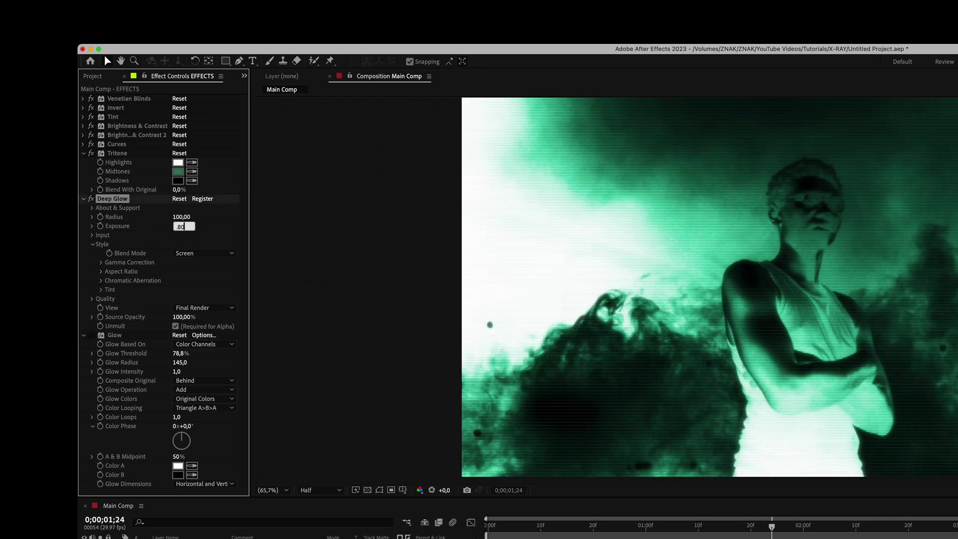
key(Return)
key(ctrl+space)
Add Add Grain in Final Output viewing mode with the Kodak Vision 200T preset.
text(add)
key(Return)
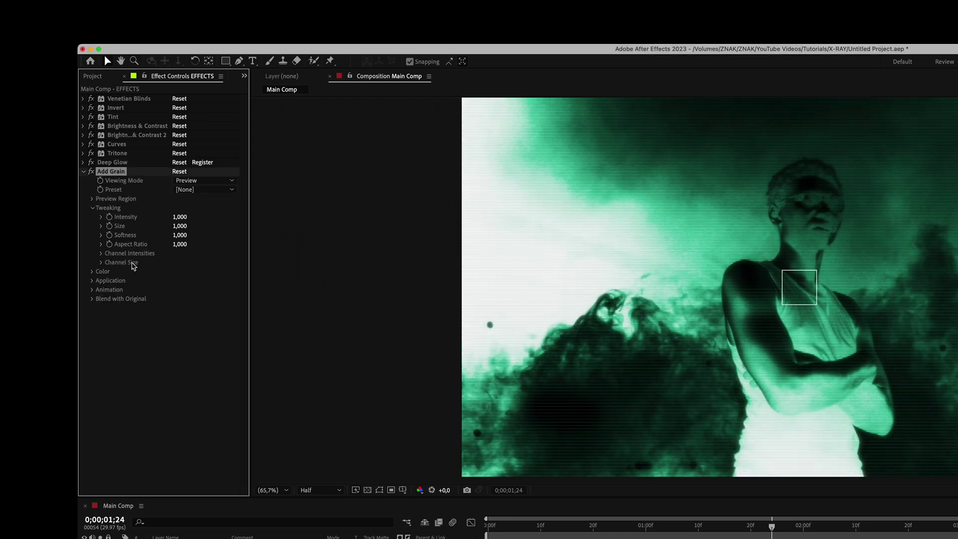
click(204, 181)
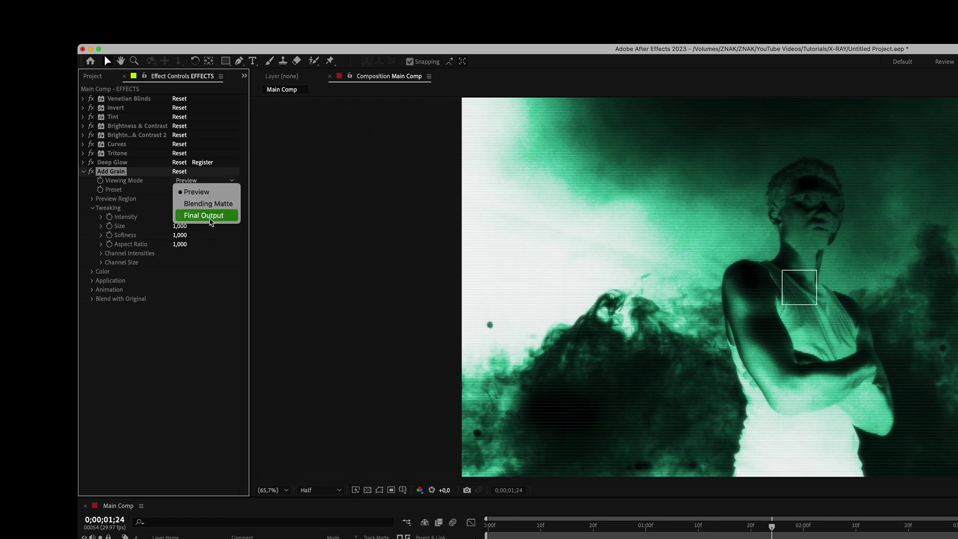
click(208, 216)
click(207, 189)
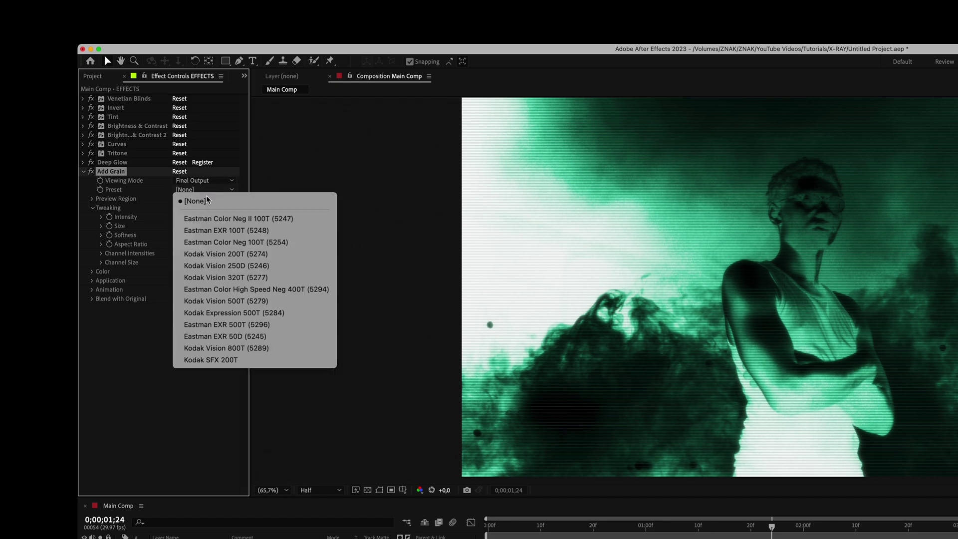
click(224, 257)
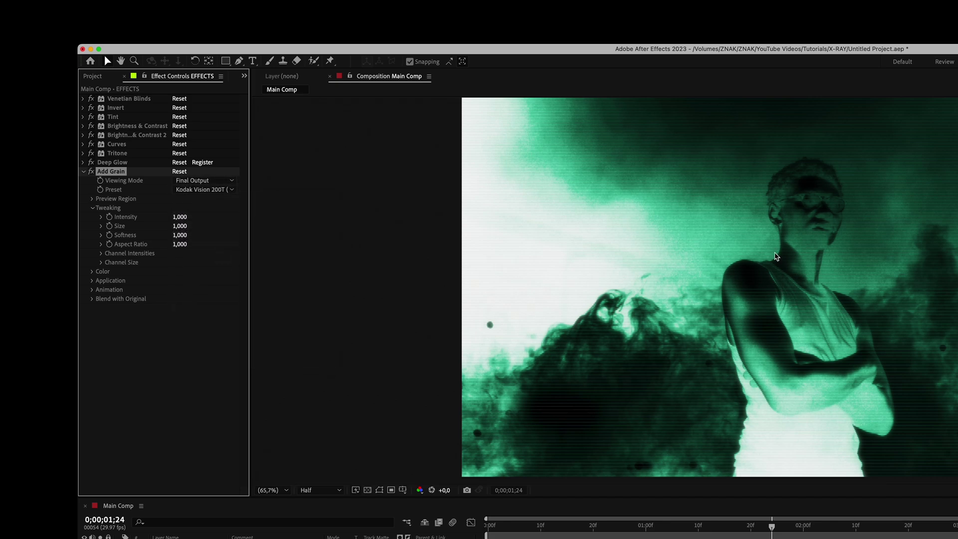
scroll(775, 255, up, 4)
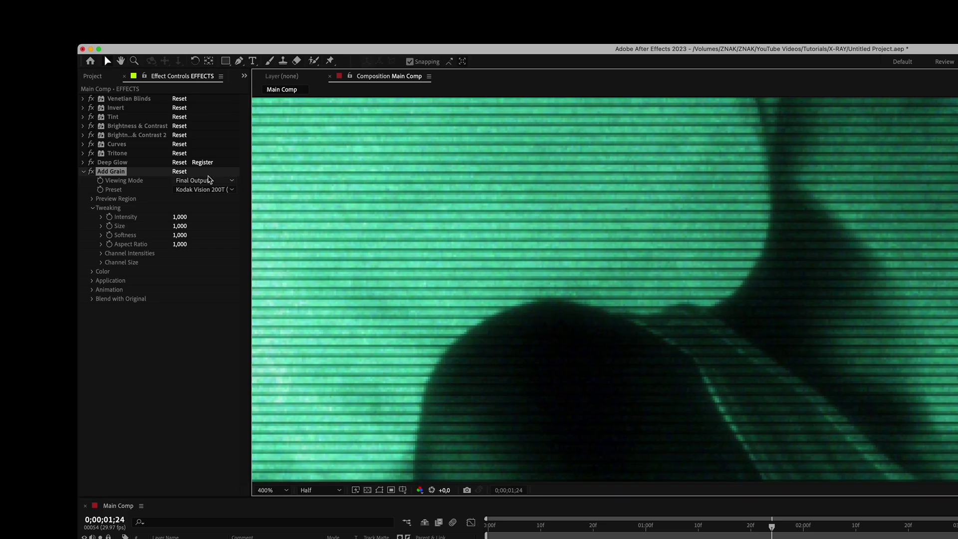
click(210, 189)
click(216, 200)
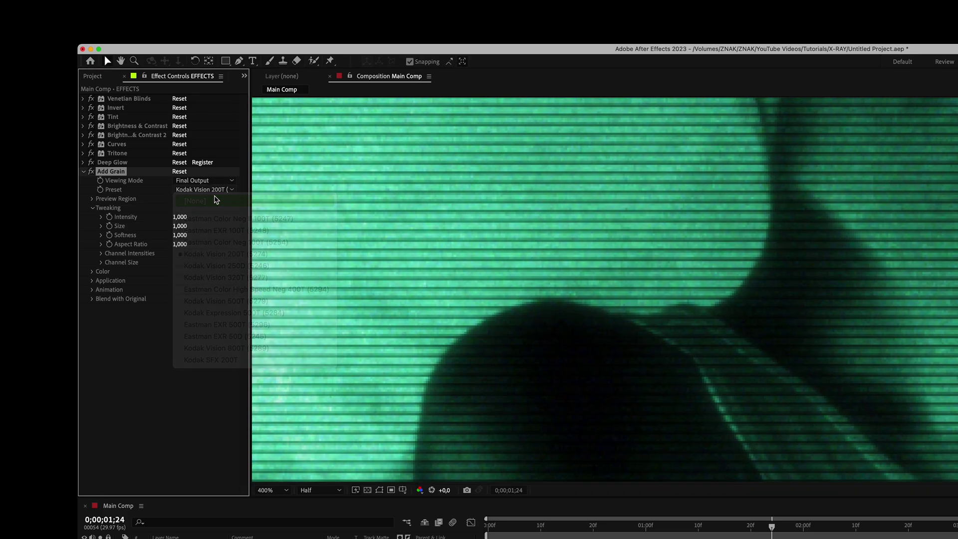
scroll(440, 201, down, 6)
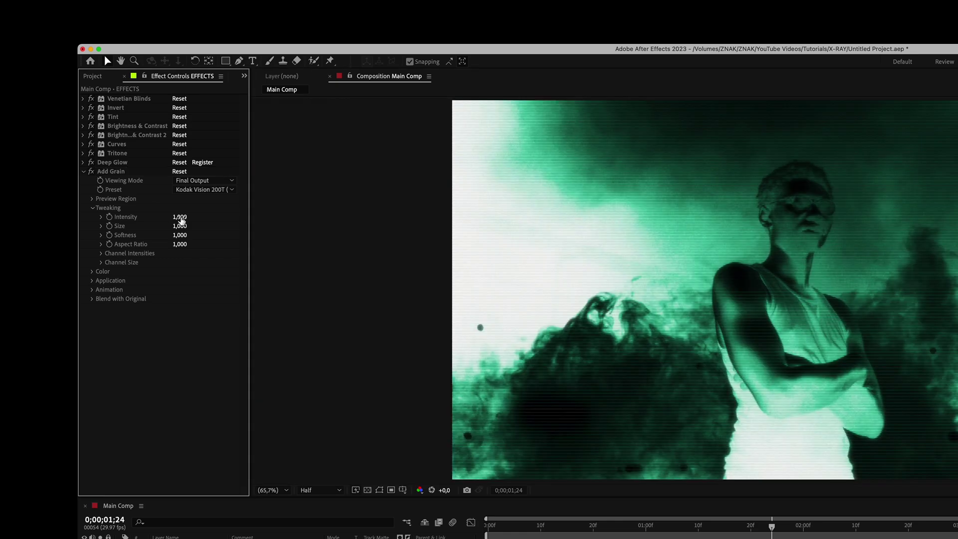
Set grain Intensity to 2.2 and Size to 0.7, then collapse Add Grain.
click(181, 218)
text(1)
key(Return)
click(184, 225)
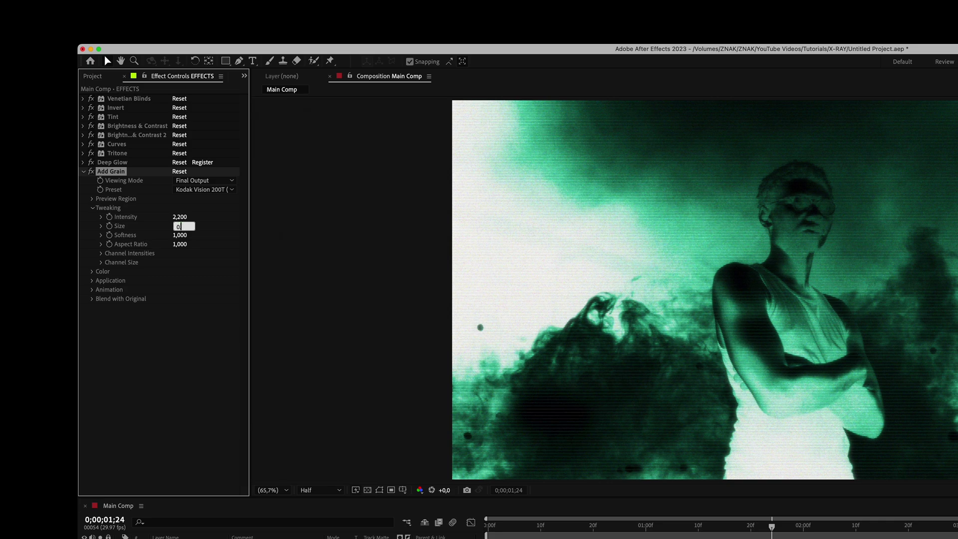
key(Return)
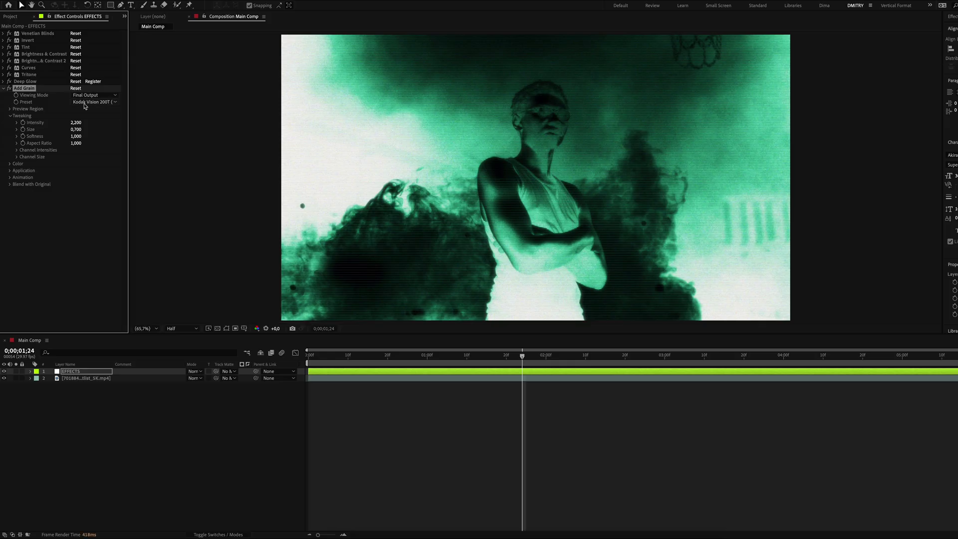
click(3, 88)
click(26, 122)
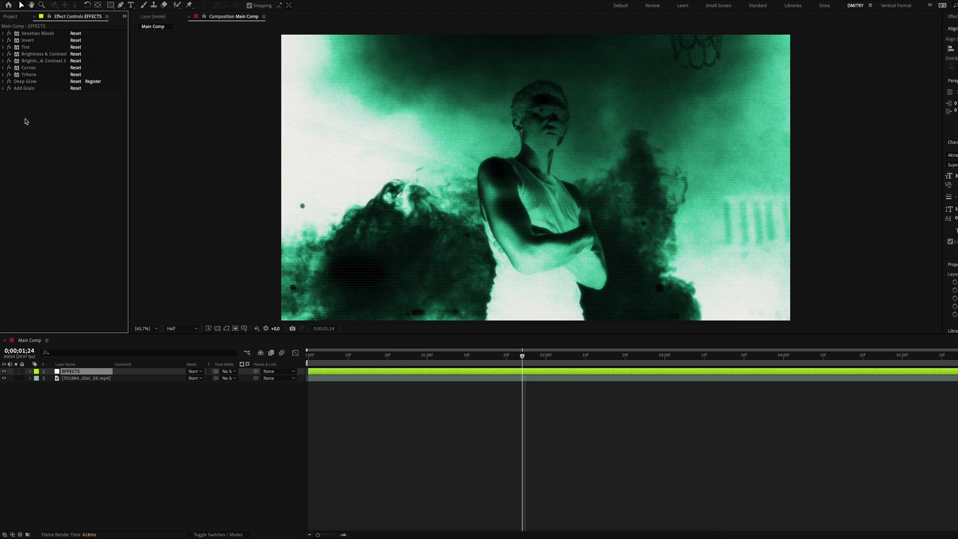
drag(464, 167, 451, 165)
drag(502, 356, 175, 321)
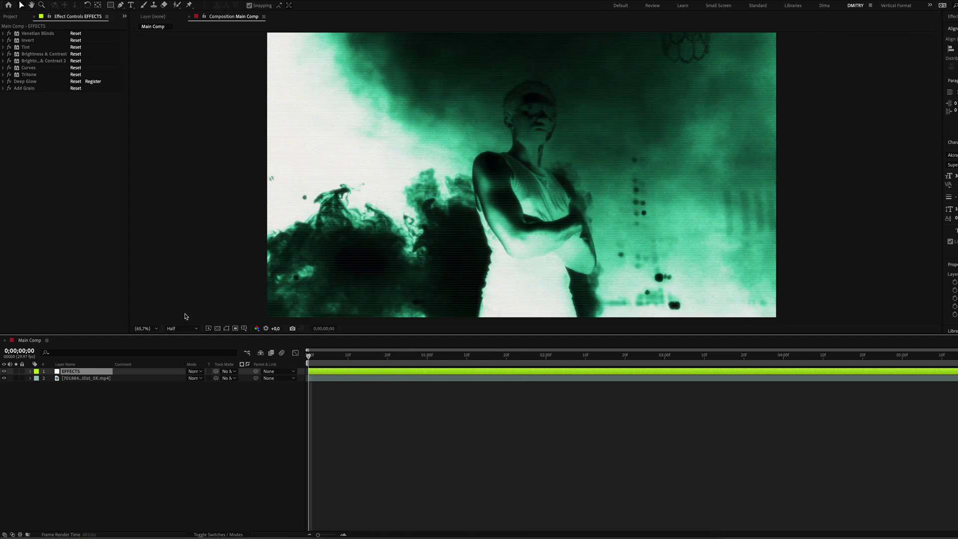
key(space)
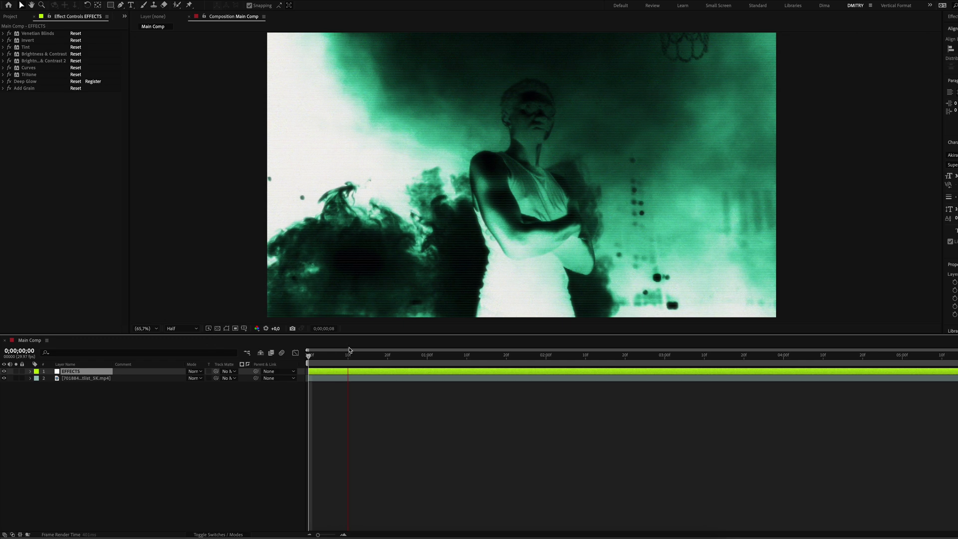
click(322, 368)
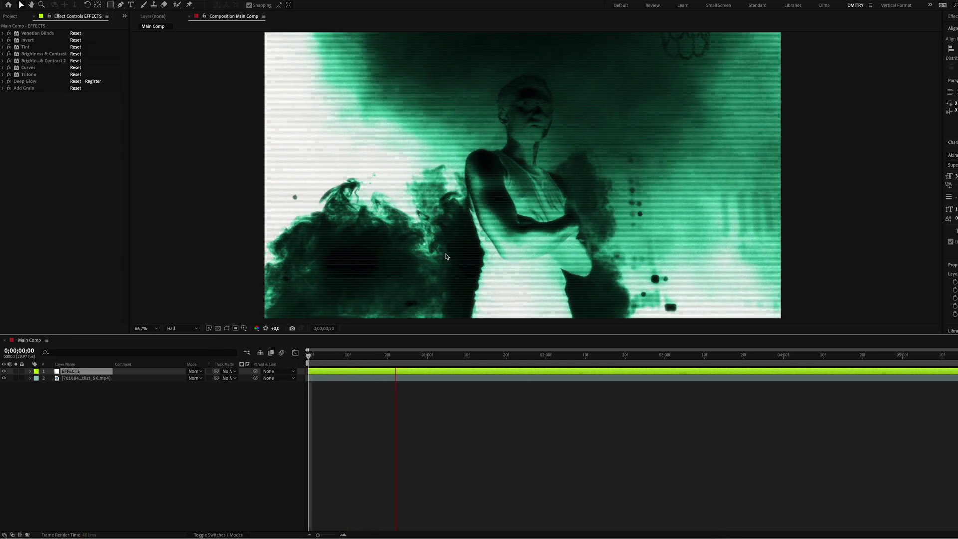
scroll(447, 256, up, 3)
click(38, 34)
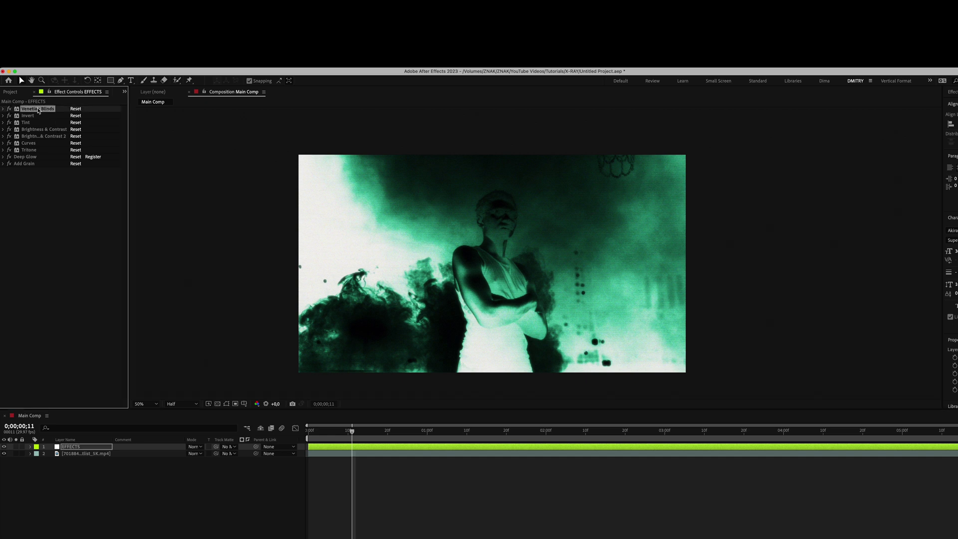
shift+click(32, 163)
Save the EFFECTS layer's effects as the X-RAY Effect animation preset.
click(183, 68)
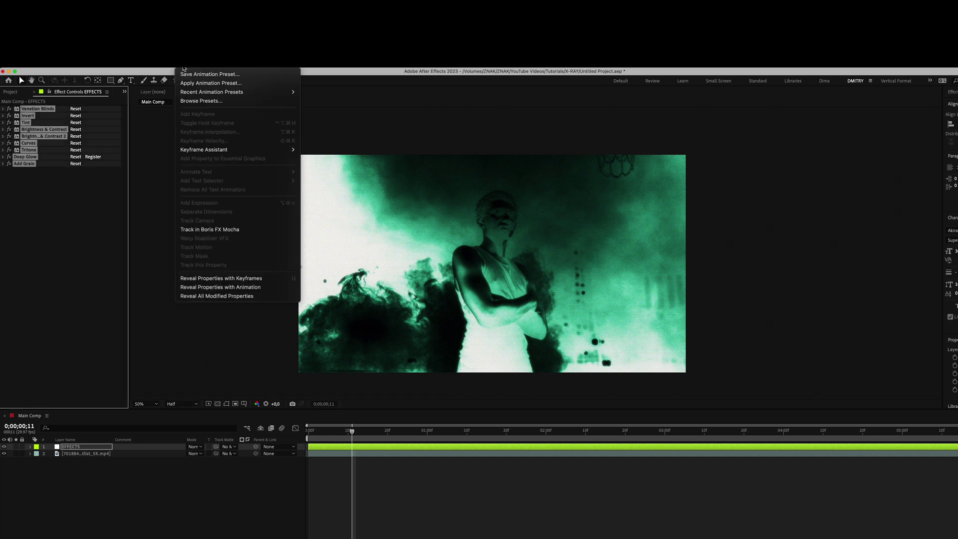
click(197, 71)
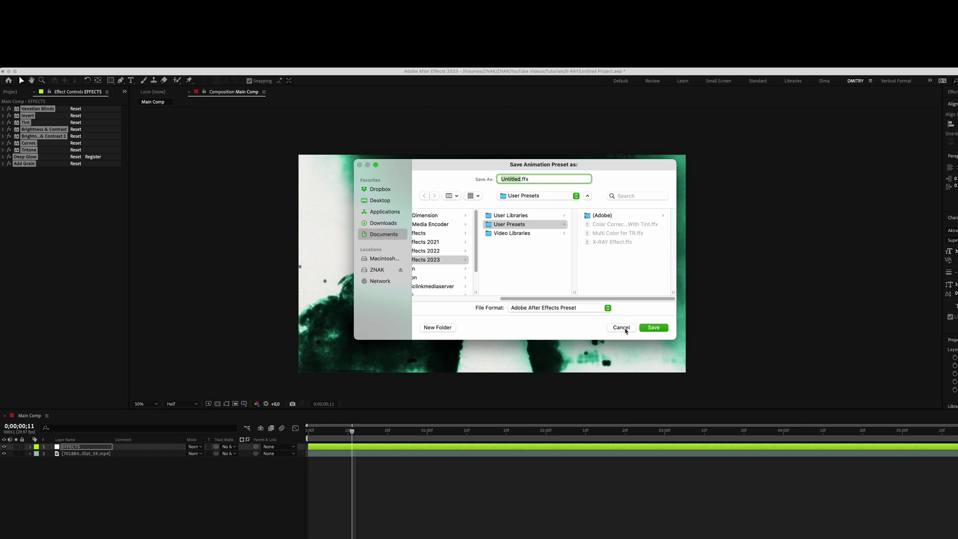
click(621, 327)
Search 'x-r' in Effects & Presets and apply X-RAY Effect to EFFECTS.
click(955, 102)
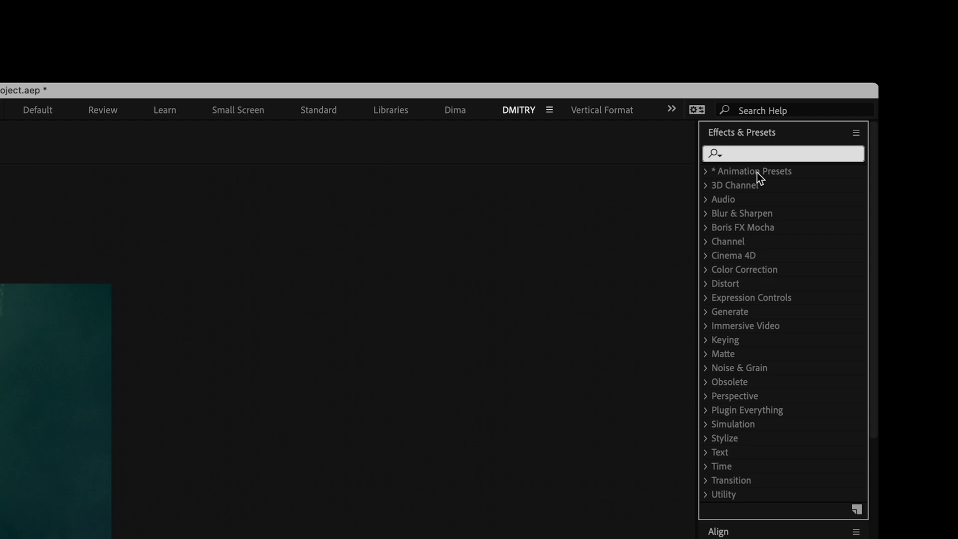
text(x-r)
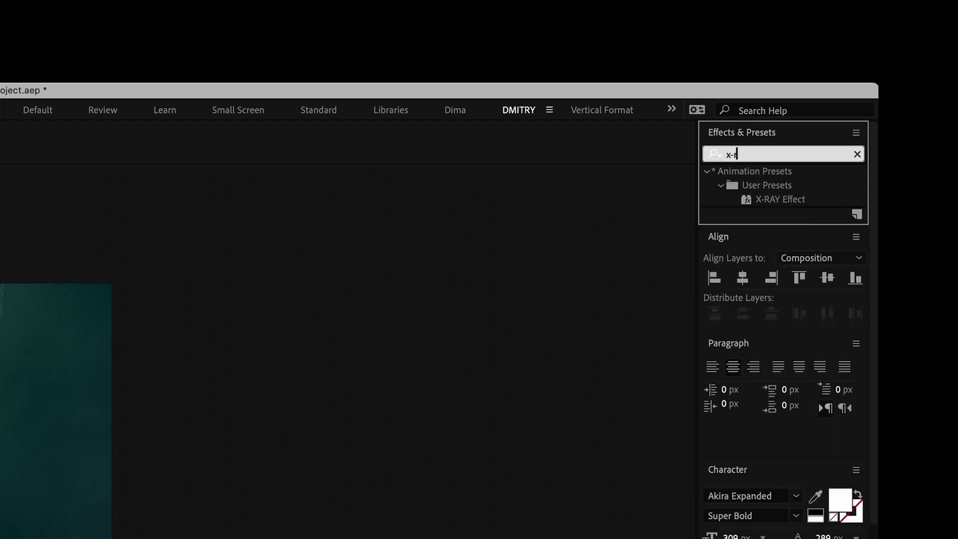
double_click(763, 200)
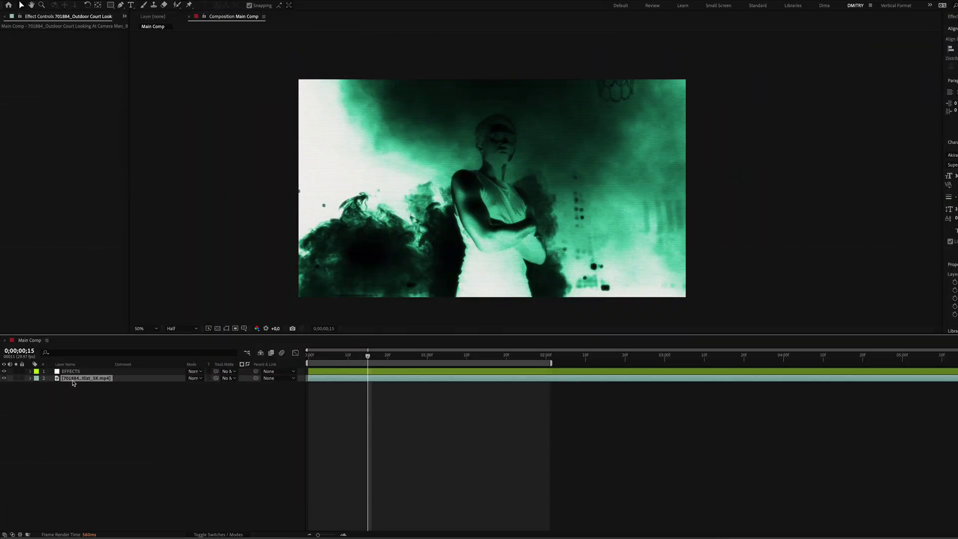
Duplicate the footage to the top of the stack and add inverted Find Edges.
key(ctrl+d)
drag(71, 379, 68, 372)
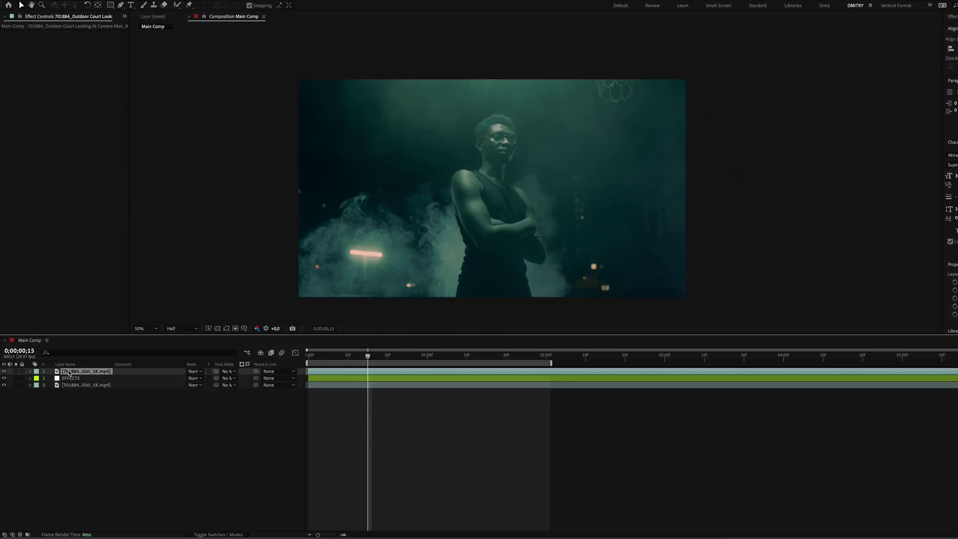
key(ctrl+space)
text(fin)
key(Return)
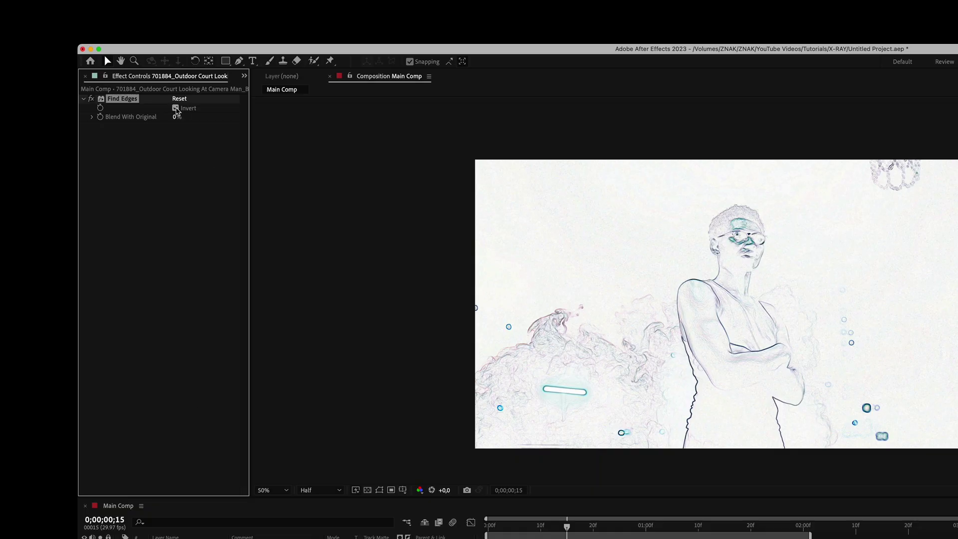
click(73, 41)
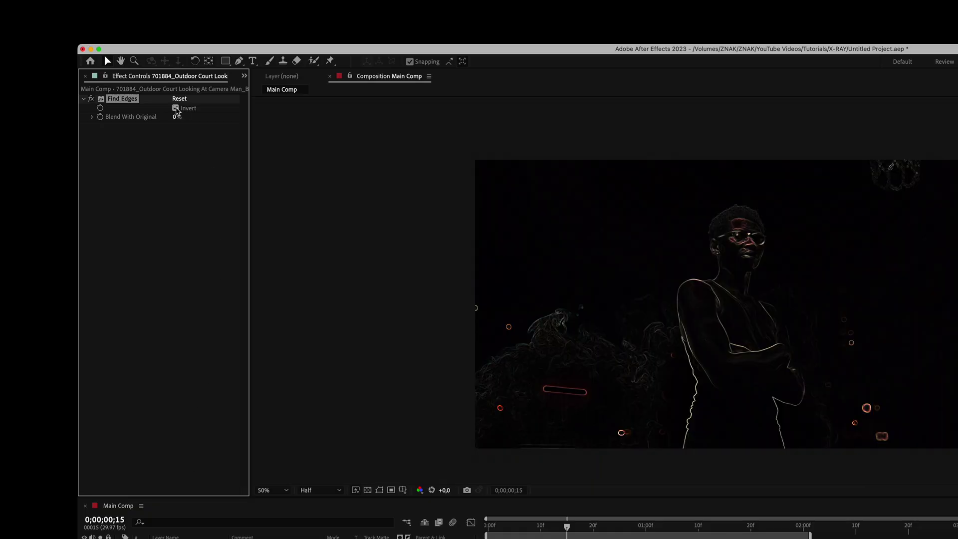
Add Deep Glow to the edge layer with Radius 100 and Exposure 0.
key(ctrl+space)
text(dee)
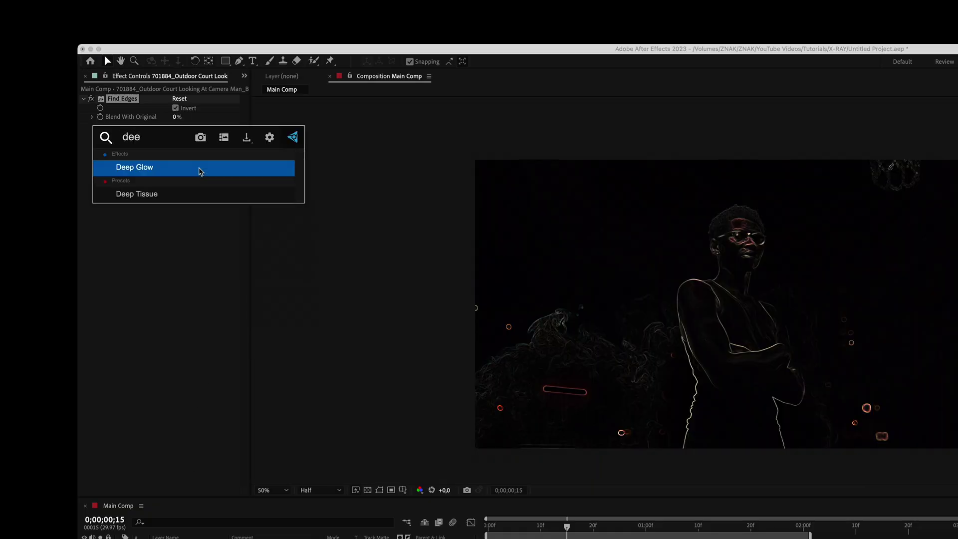
key(Return)
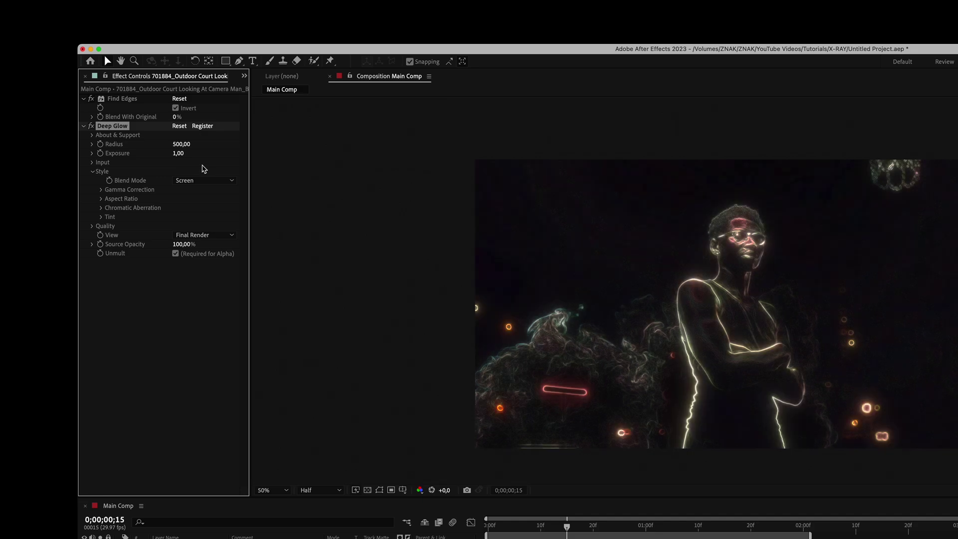
click(183, 145)
text(100)
key(Return)
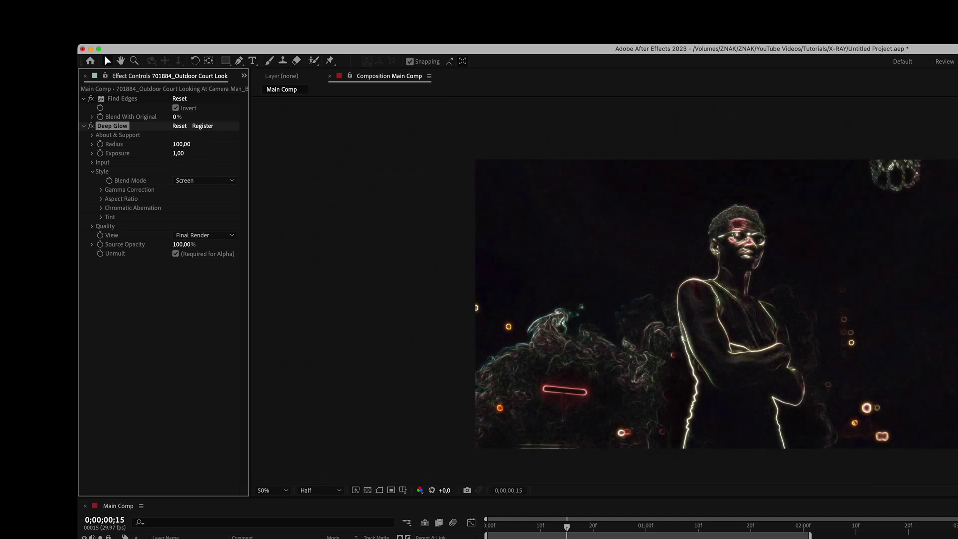
click(178, 153)
key(Return)
Add Curves to the edge layer and darken it with a slight S-curve.
key(ctrl+space)
text(cur)
key(Return)
drag(167, 238, 169, 246)
drag(203, 194, 202, 188)
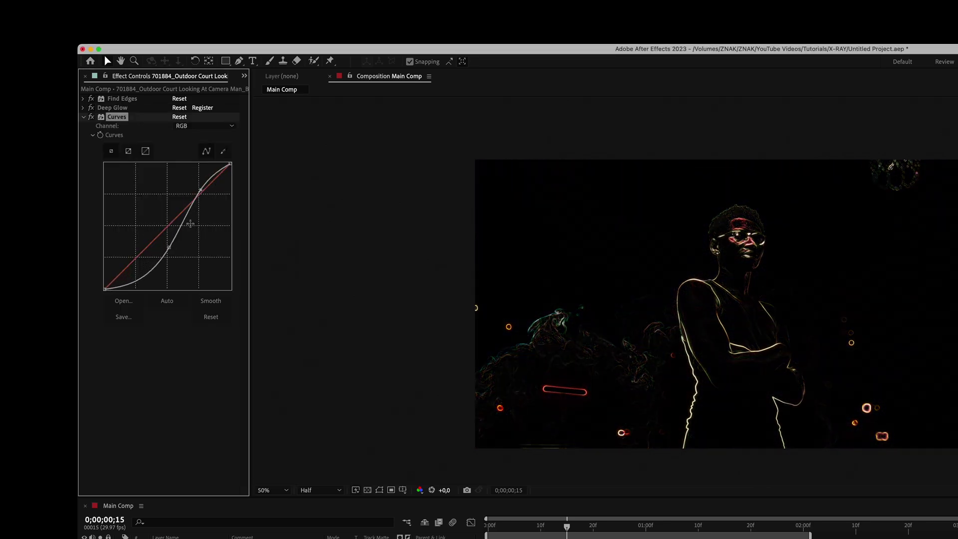
click(84, 117)
Add Directional Blur to the edge layer with a 90° direction.
key(ctrl+space)
text(dire)
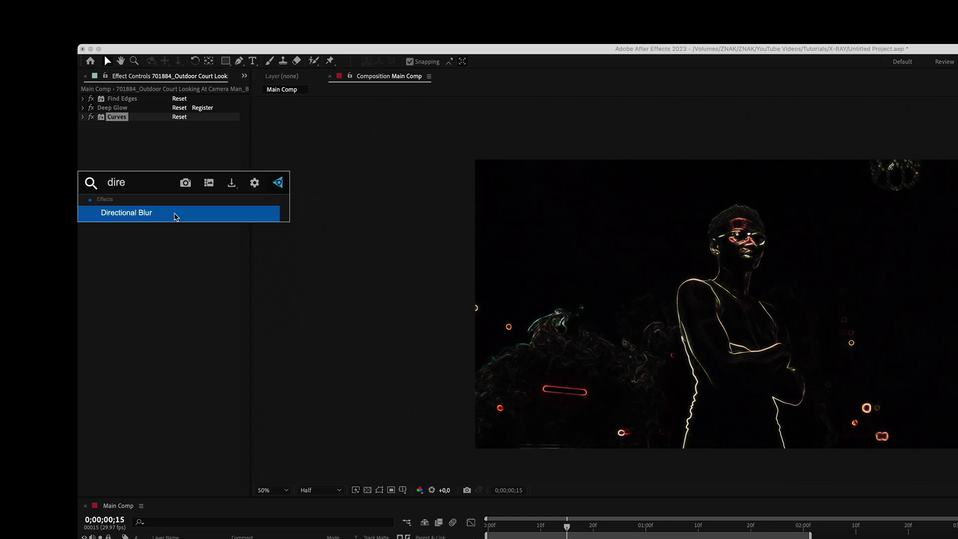
key(Return)
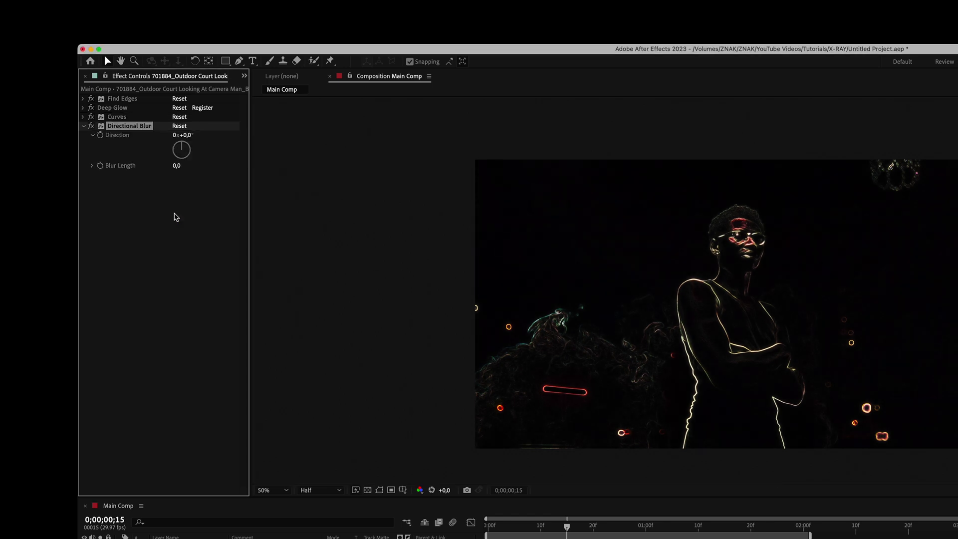
click(186, 135)
key(Return)
Drive Blur Length with the expression wiggle(110,50).
alt+click(100, 166)
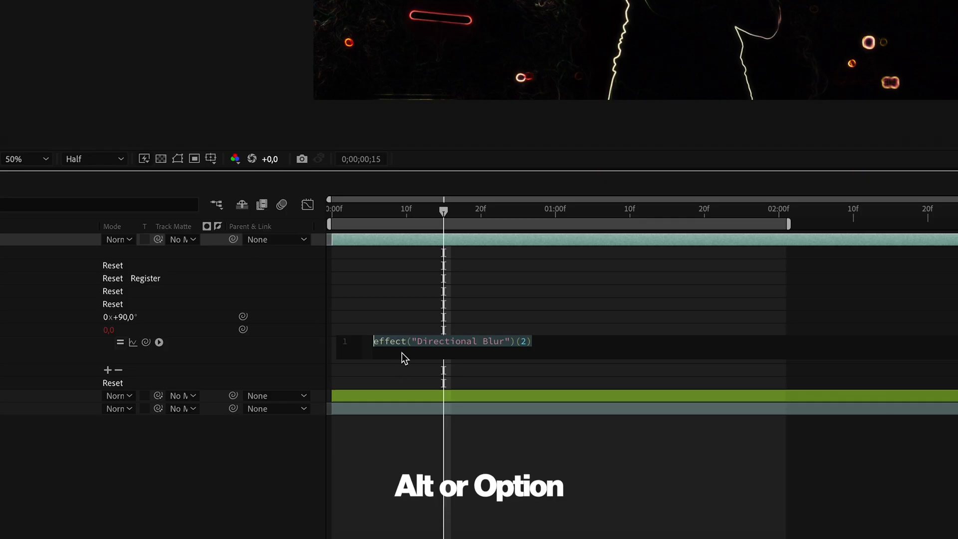
text(wiggle(110,)
text(50)
click(450, 301)
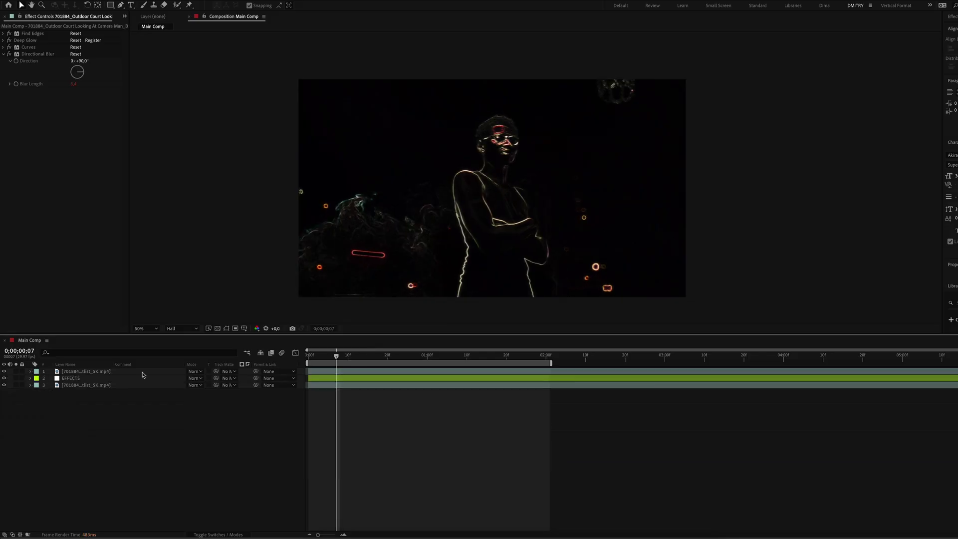
Set the edge layer's blend mode to Lighten and return the preview to the clip's start.
click(193, 379)
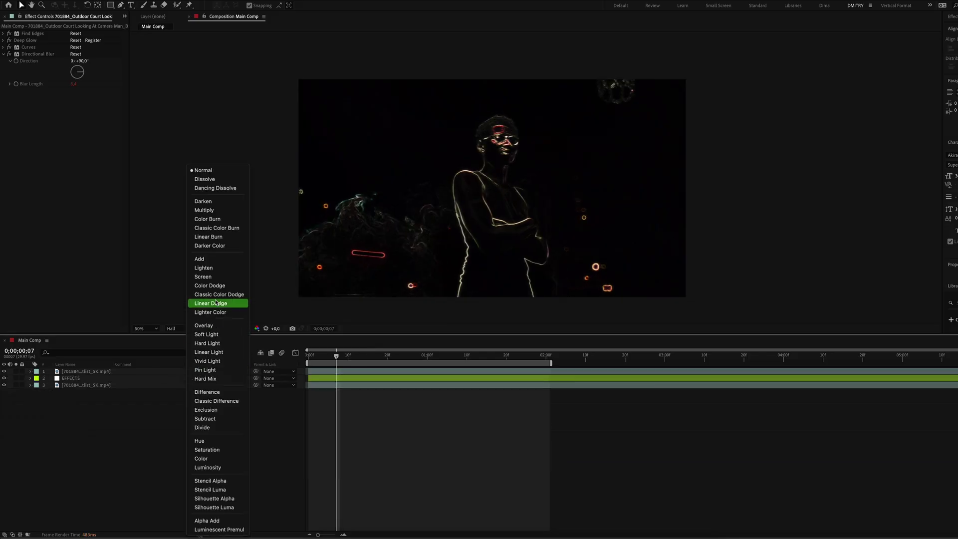
click(212, 269)
scroll(503, 192, up, 2)
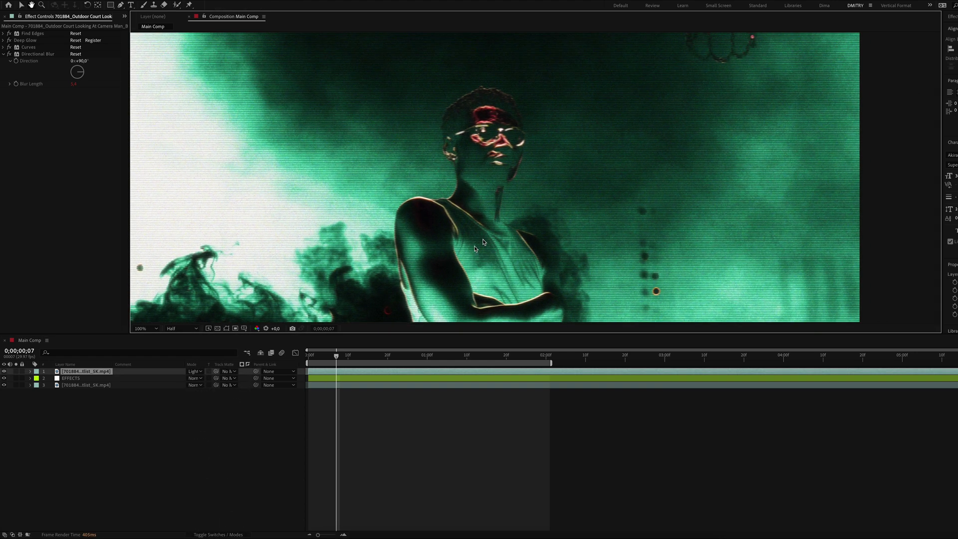
drag(337, 355, 304, 357)
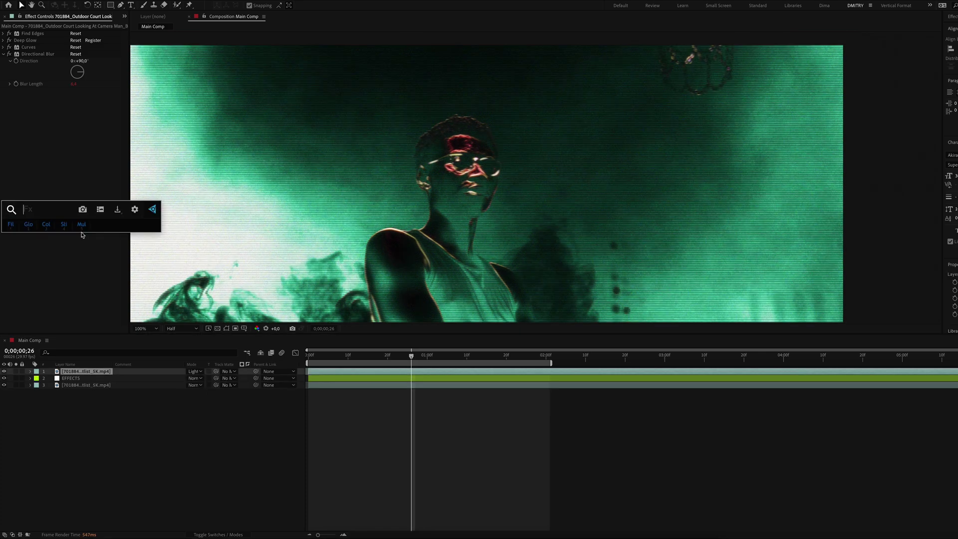
Apply Color Balance (HLS) with Hue 183° to the edge layer, then add Tritone and choose a new midtones colour.
text(hls)
key(Return)
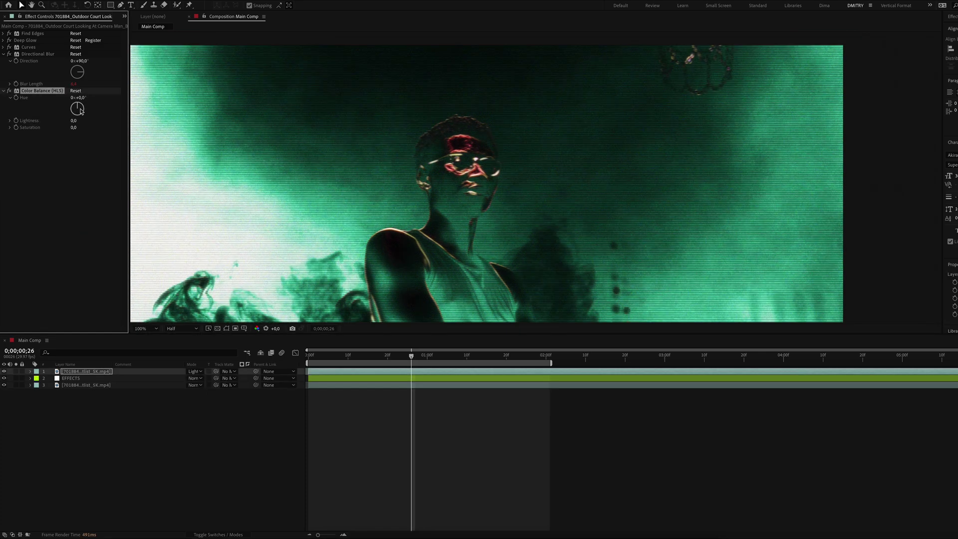
text(tr)
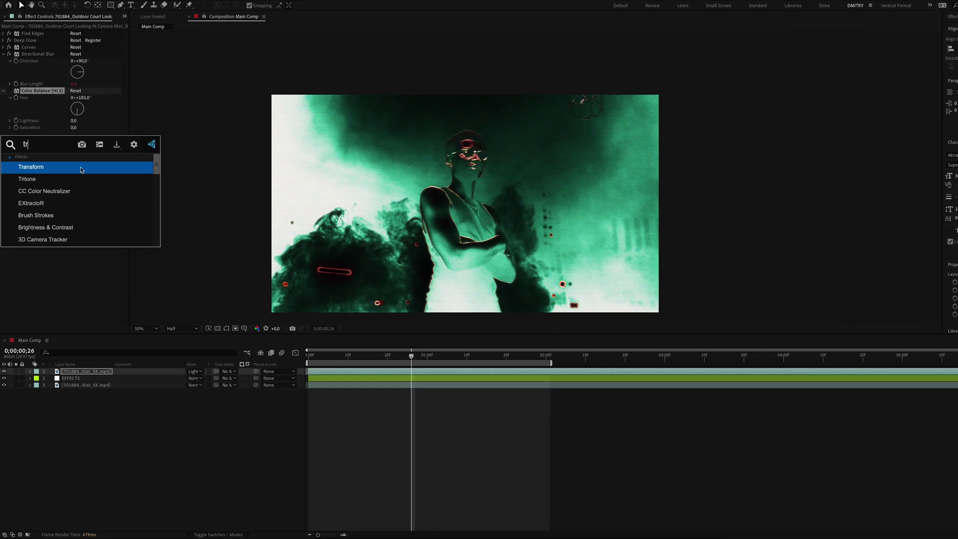
key(Return)
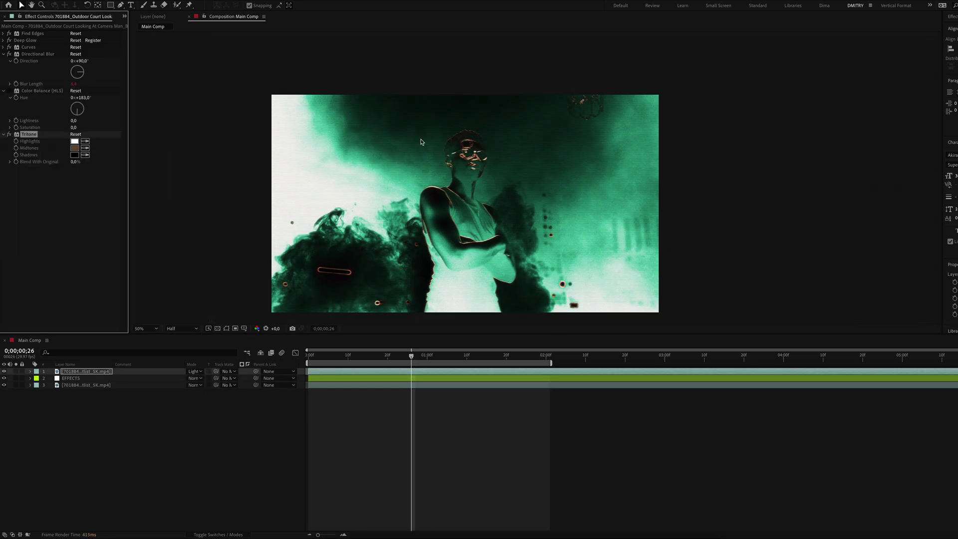
scroll(421, 142, up, 3)
click(74, 148)
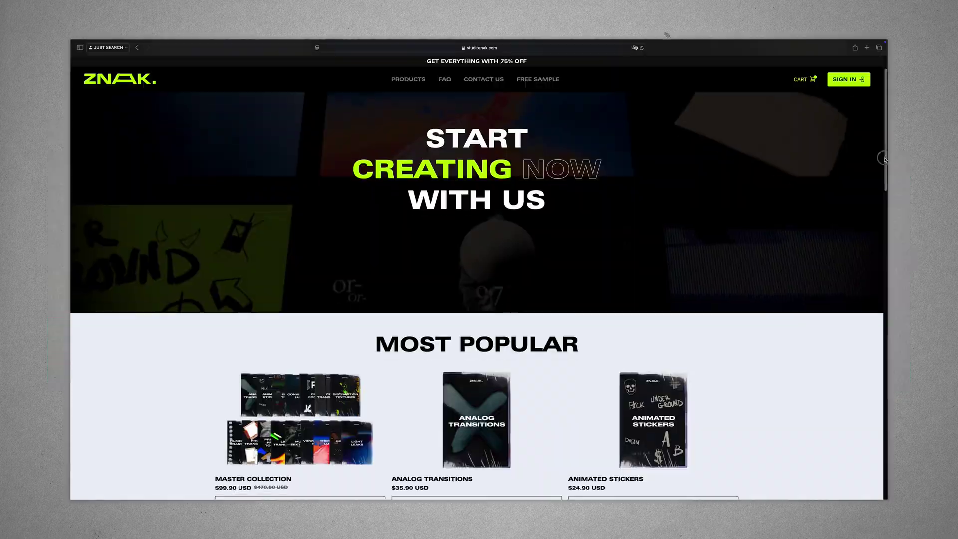
Use View All under Most Popular on the ZNAK homepage to reach the 18-product catalogue grid.
scroll(880, 215, down, 10)
scroll(883, 224, down, 1)
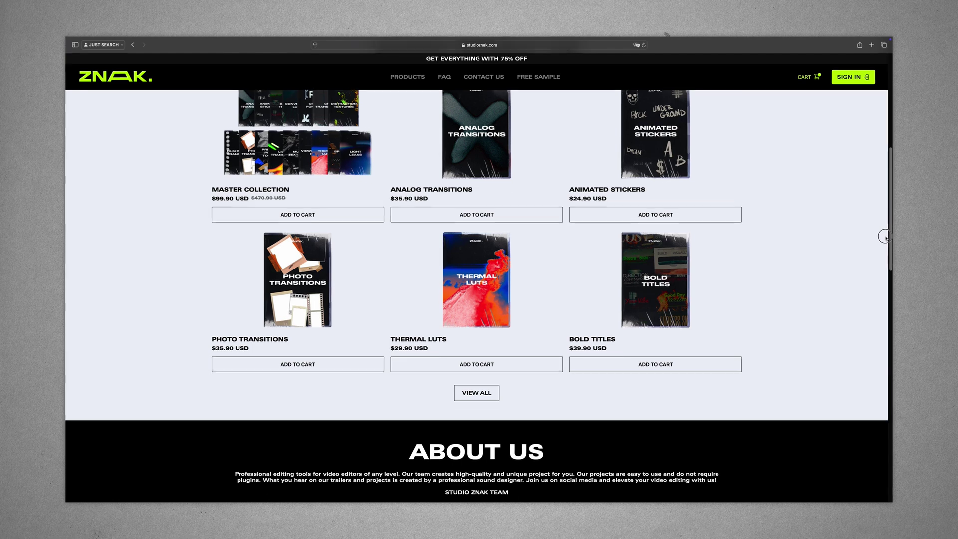
click(477, 387)
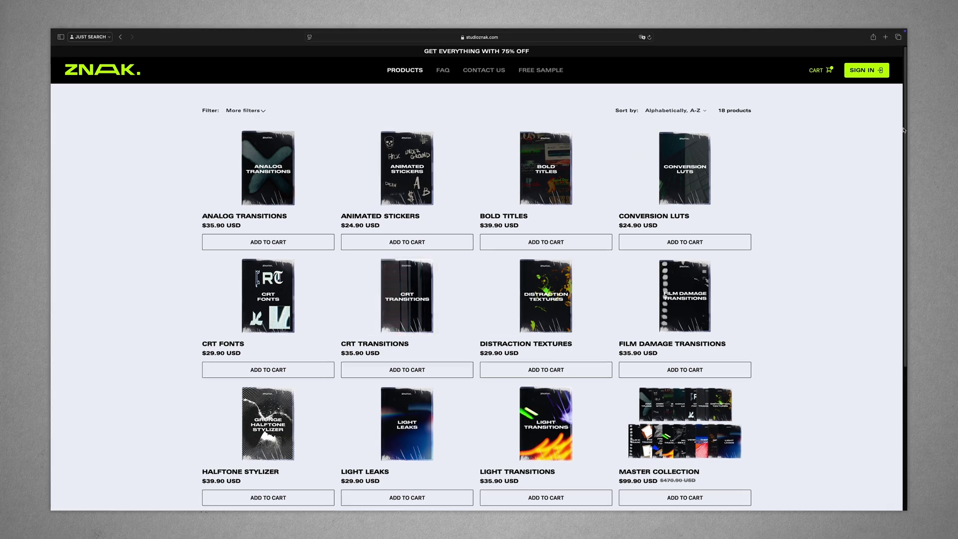
scroll(649, 350, down, 4)
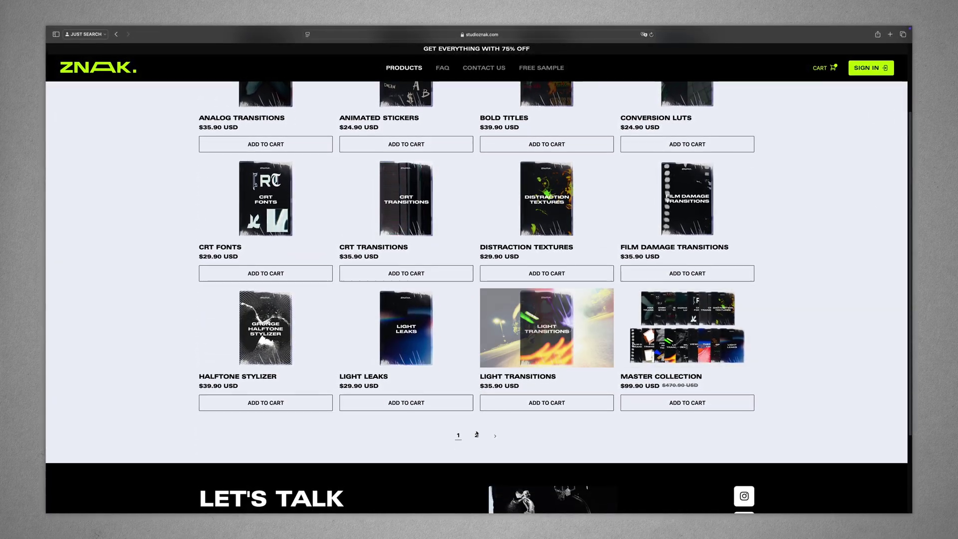